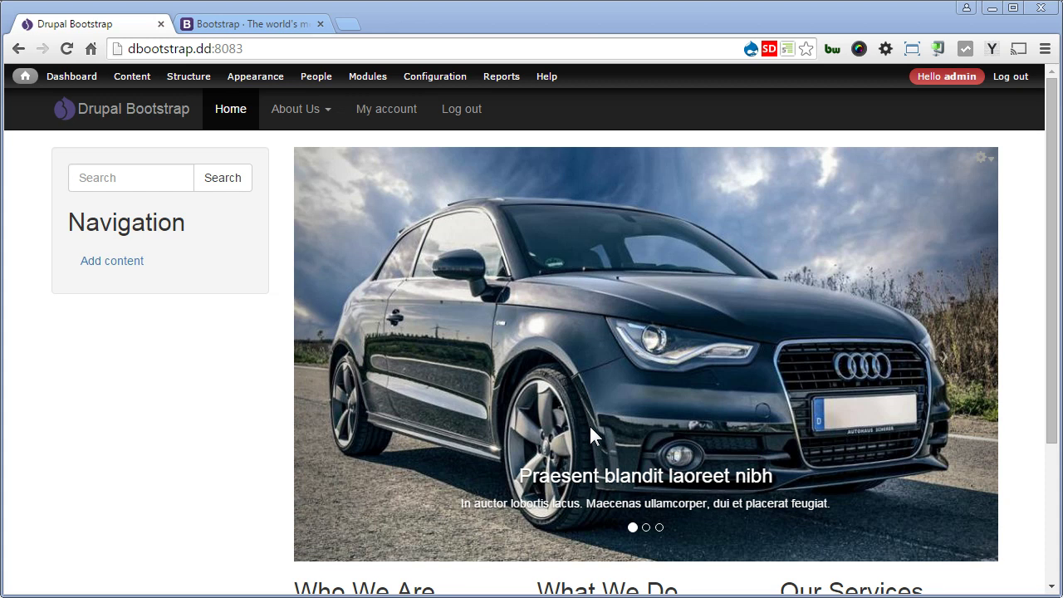
Open the Add new view form from Structure > Views
mouse_move(188, 83)
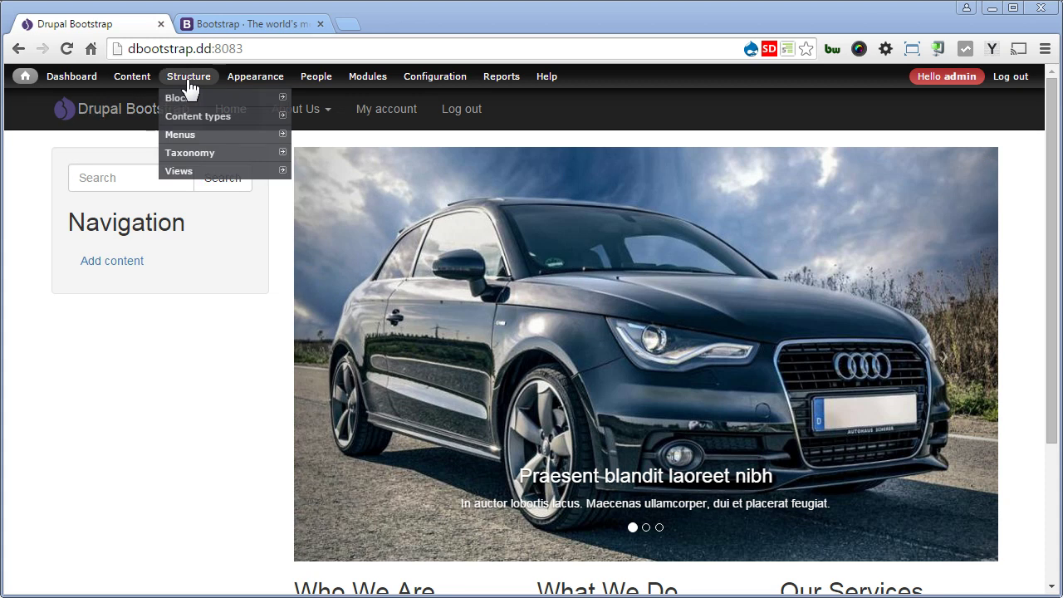
mouse_move(202, 171)
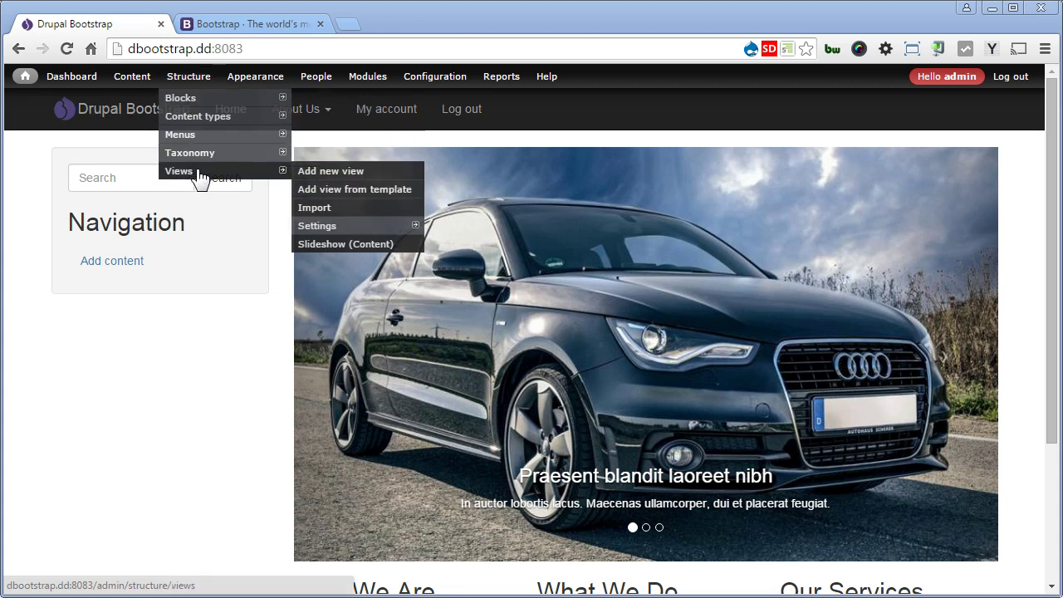
click(336, 172)
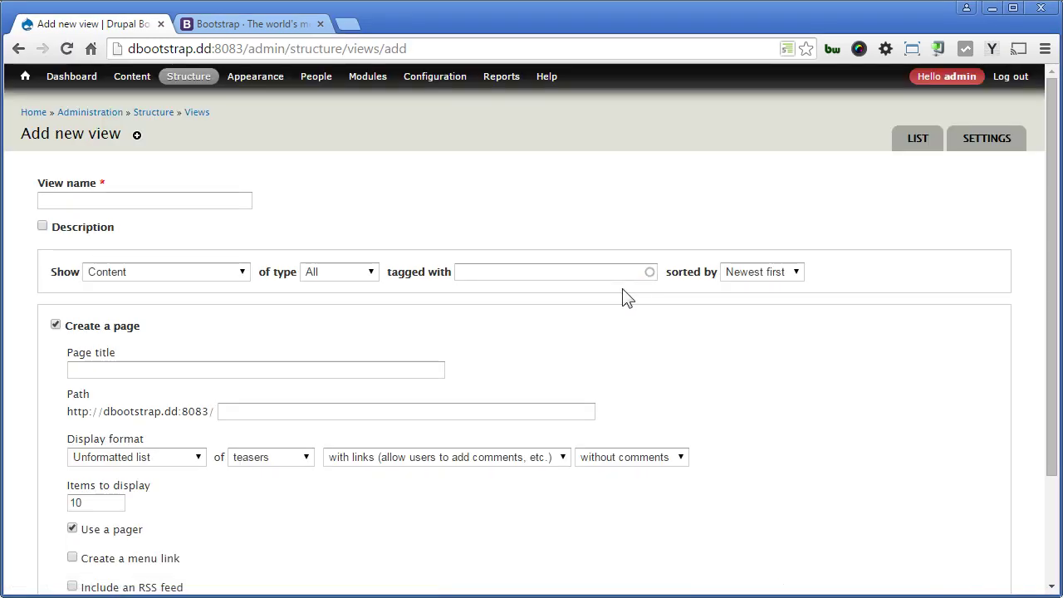
Create view 'Article' listing Article content as a Bootstrap Media Object page of fields
click(216, 202)
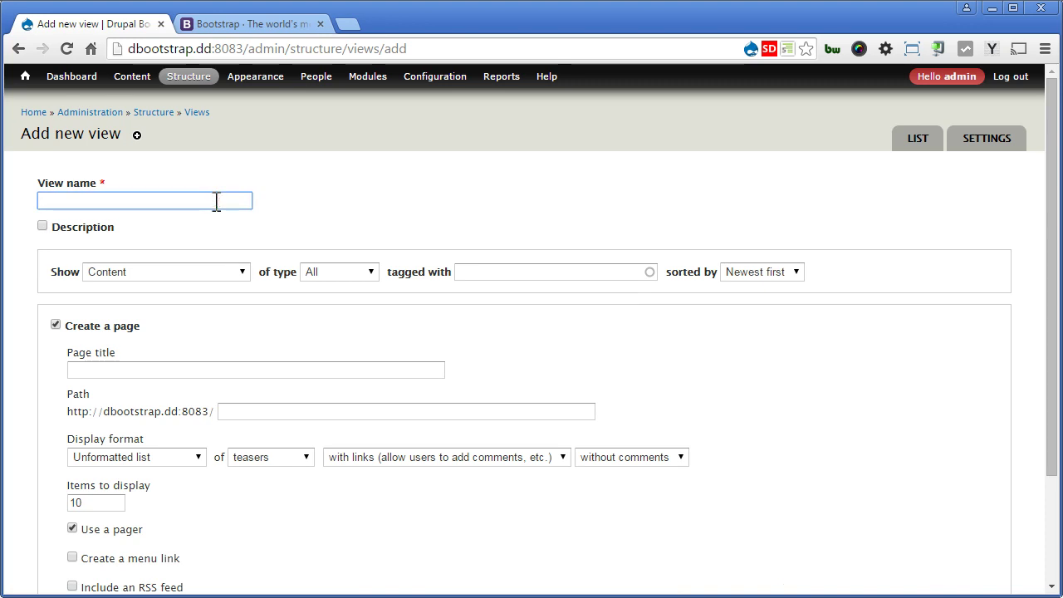
text(Article)
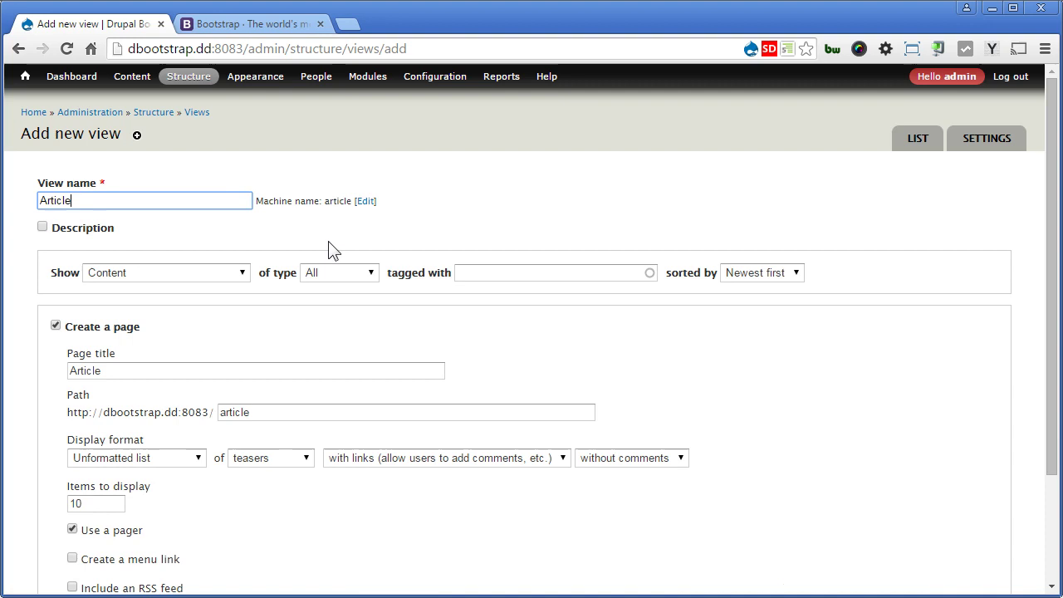
click(363, 278)
click(353, 307)
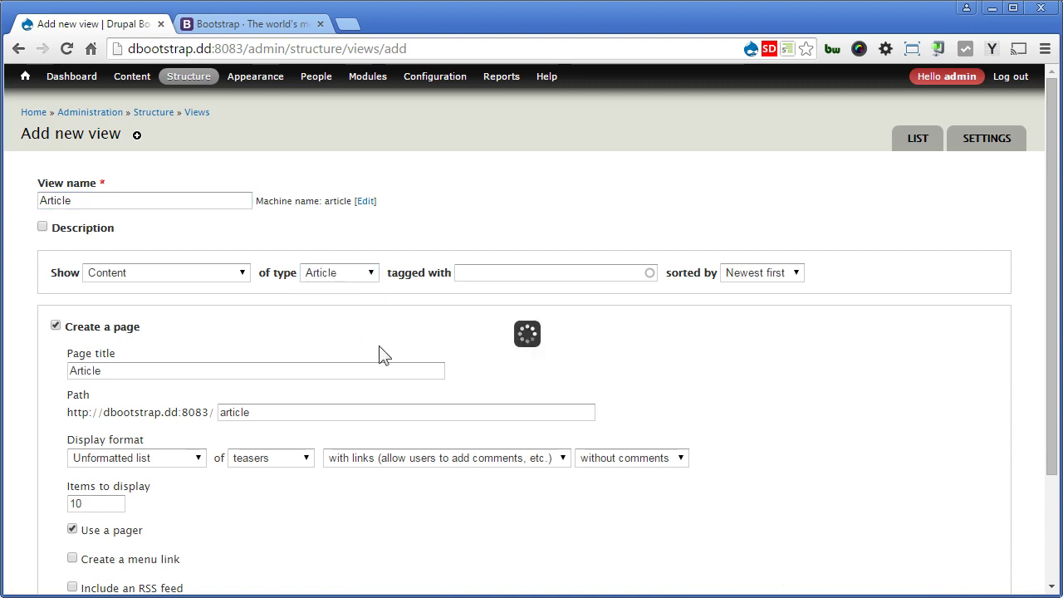
scroll(390, 363, down, 1)
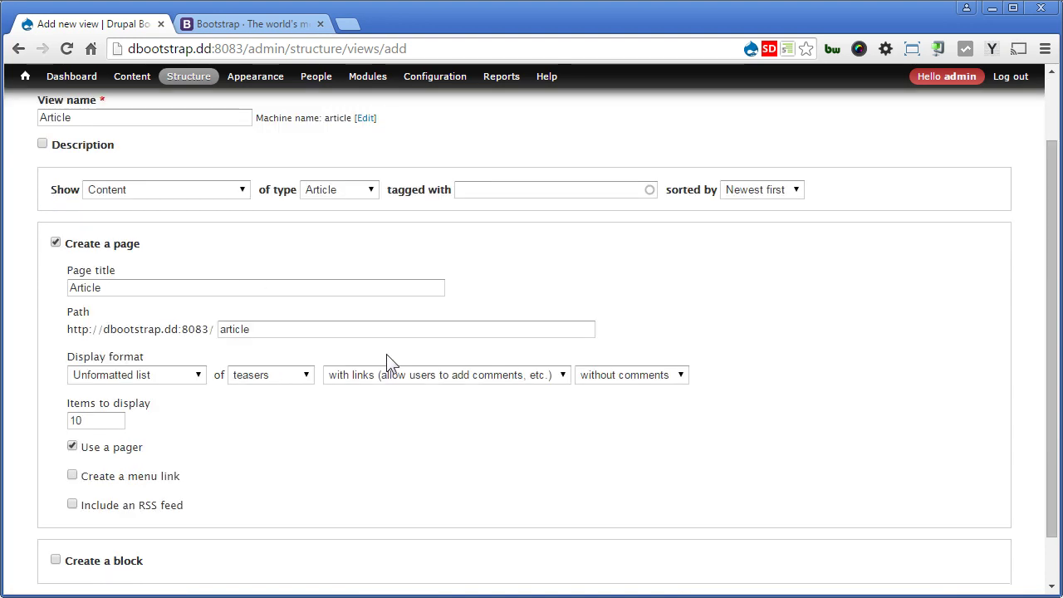
click(179, 381)
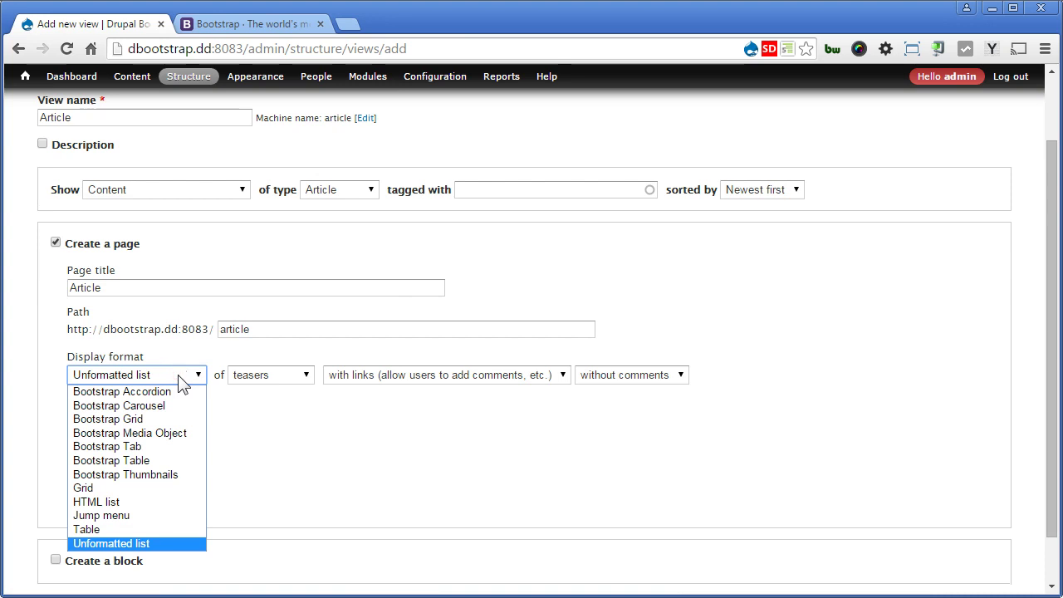
click(168, 440)
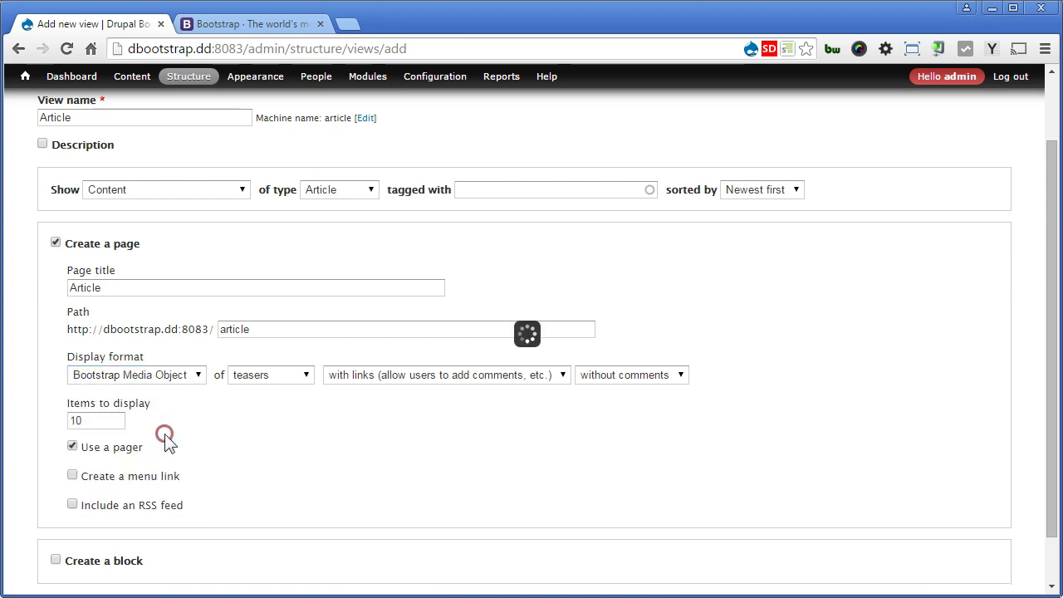
click(279, 378)
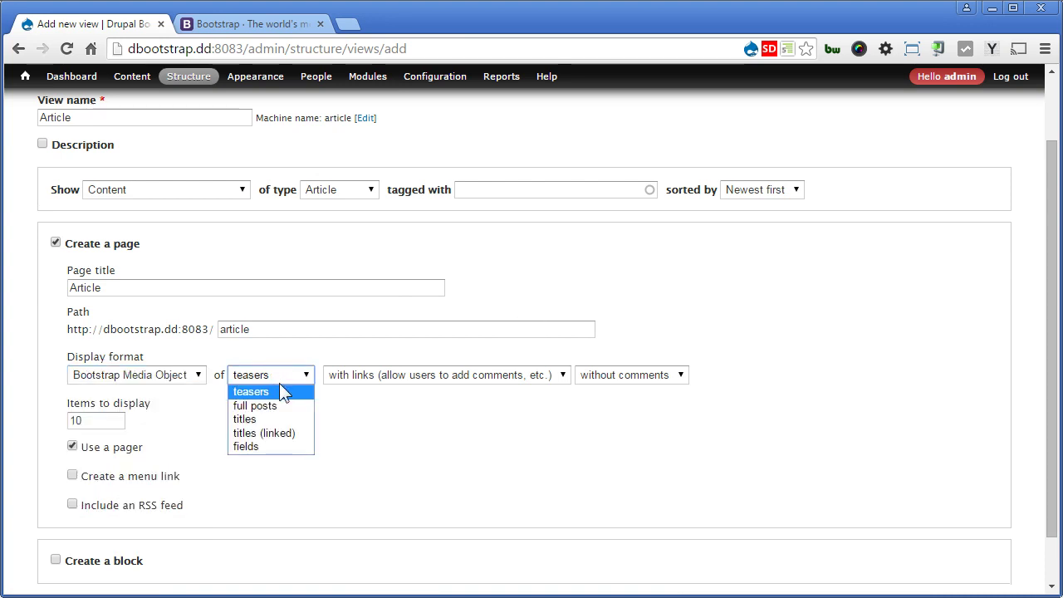
click(262, 446)
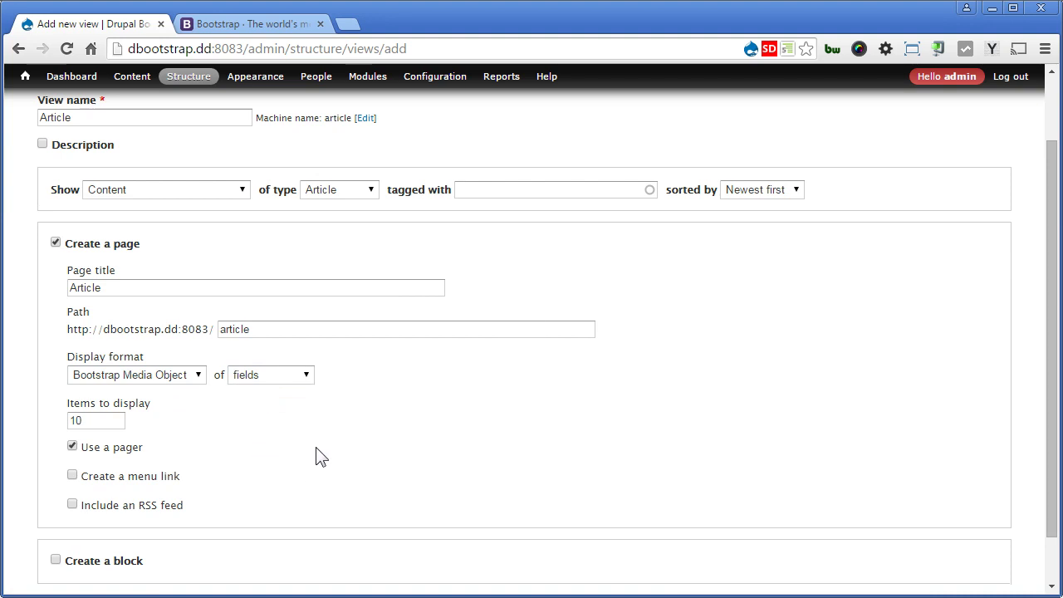
scroll(316, 458, down, 1)
click(198, 554)
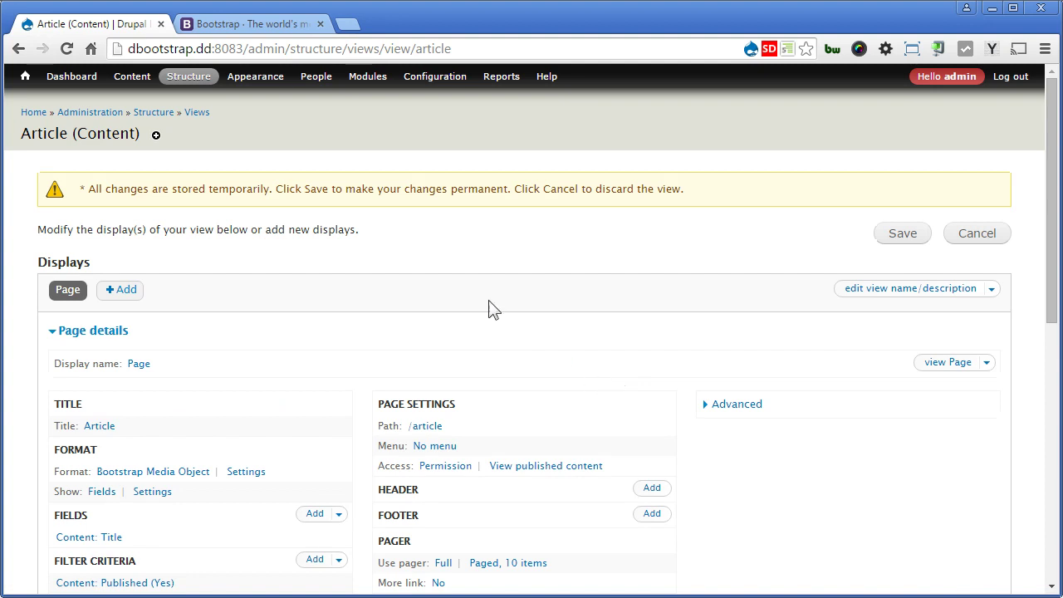
Switch to the getbootstrap.com browser tab
click(267, 24)
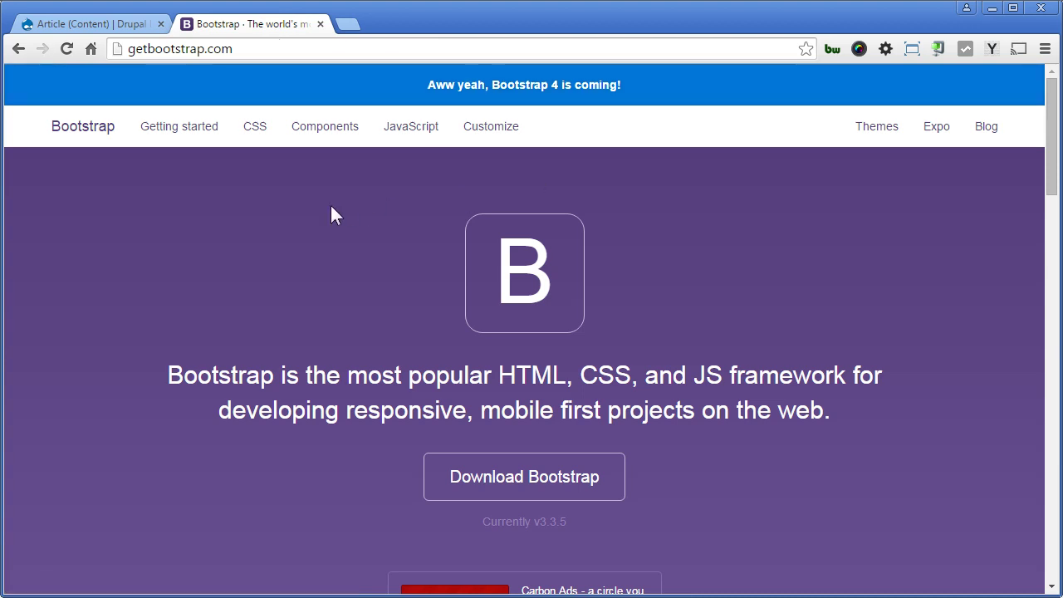
Open Bootstrap's Components docs and scroll to the Media object examples
click(323, 135)
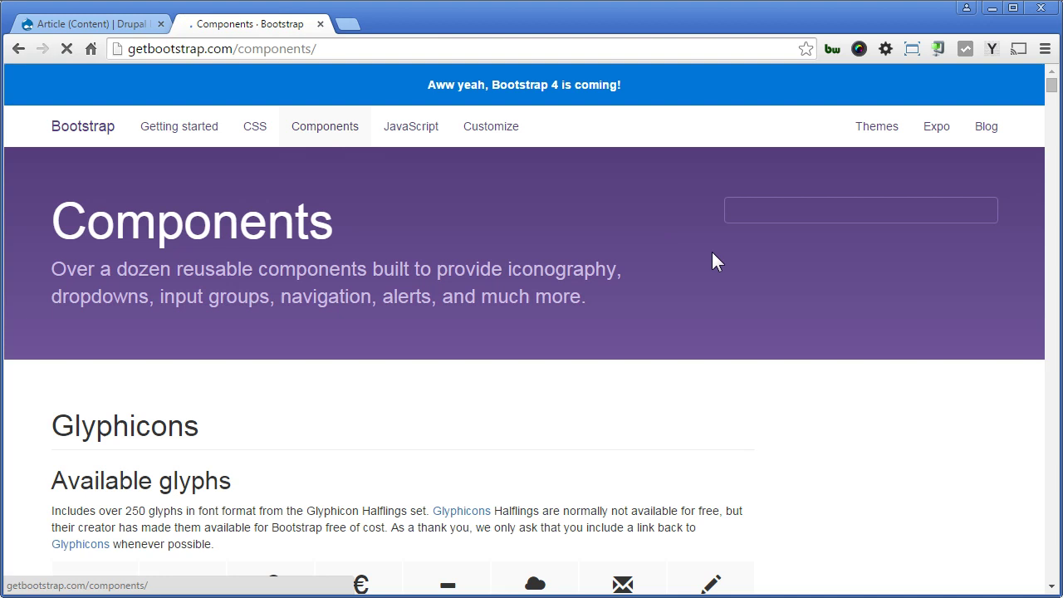
scroll(710, 263, down, 8)
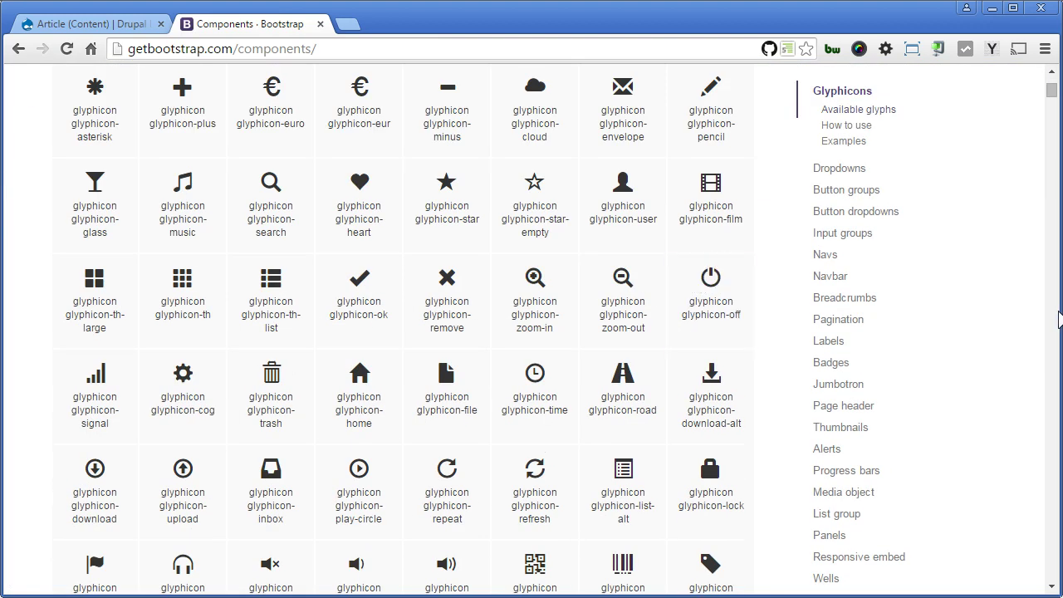
click(855, 493)
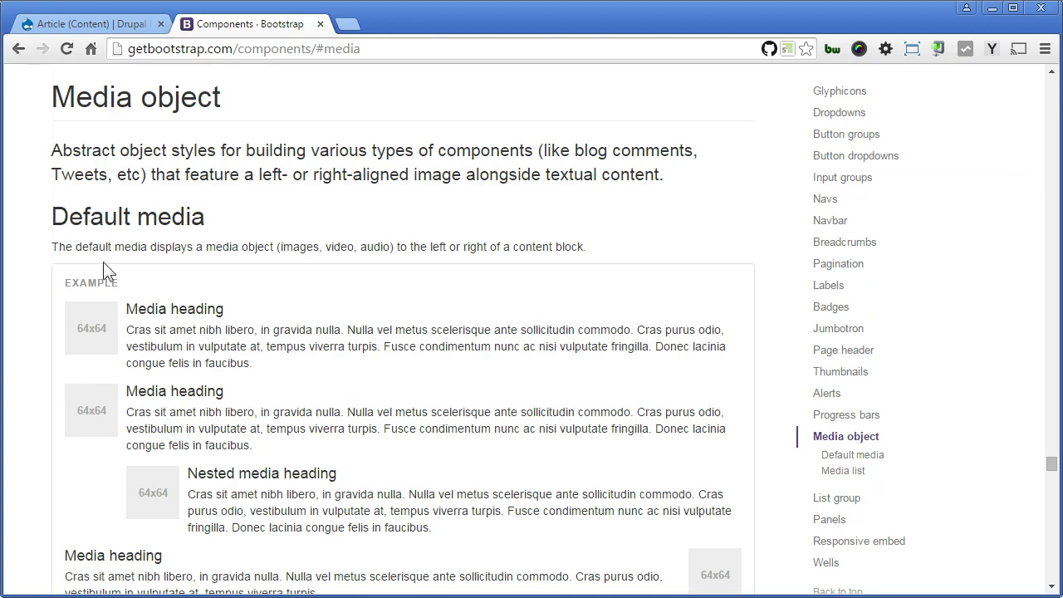
scroll(476, 385, down, 2)
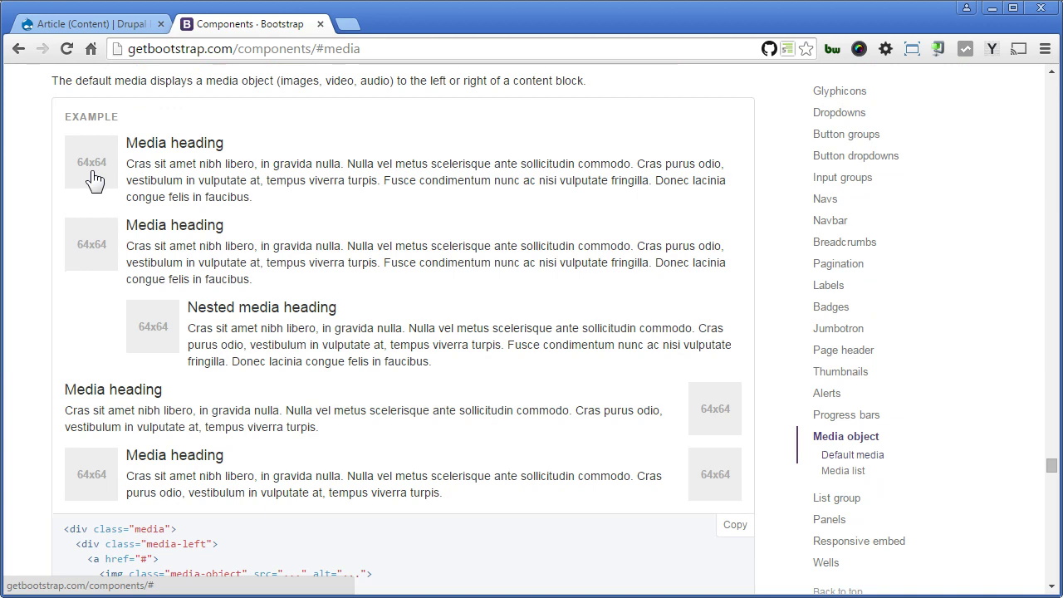
Back in the Drupal view, rename the page display to 'Page: Media Object'
click(138, 24)
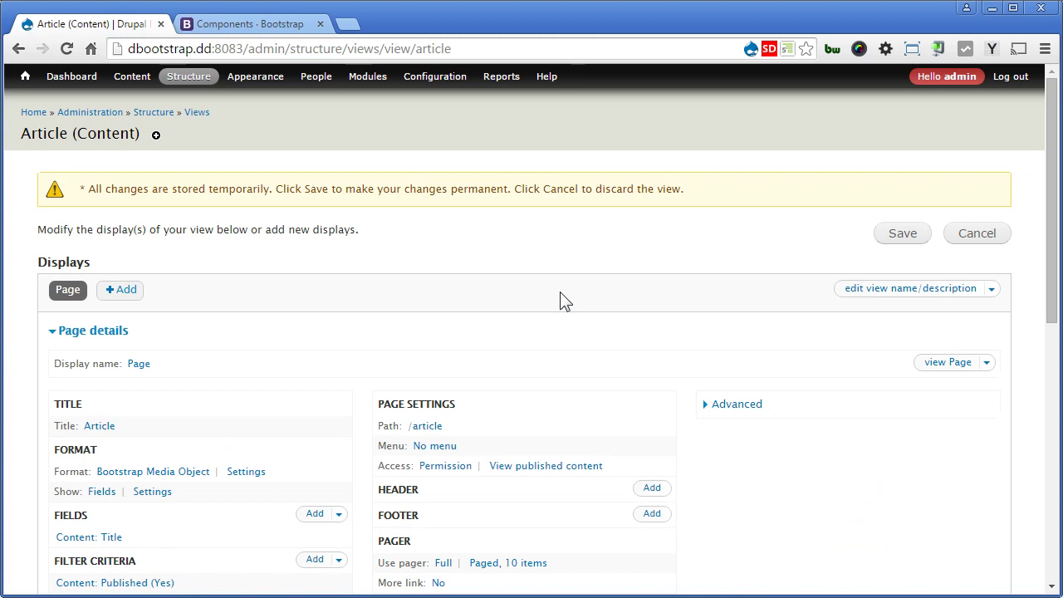
click(133, 363)
click(282, 296)
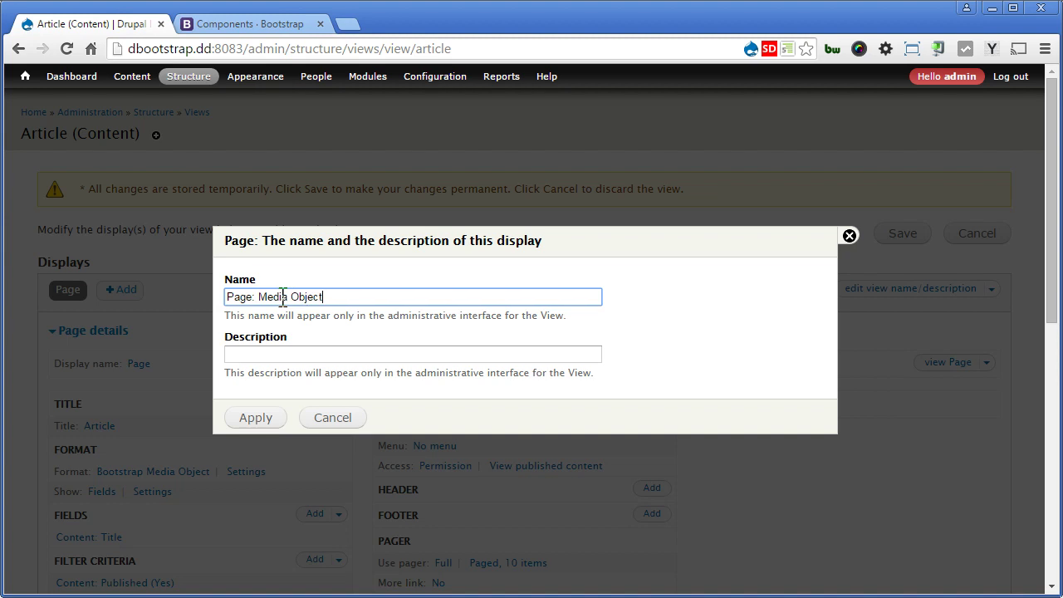
click(259, 422)
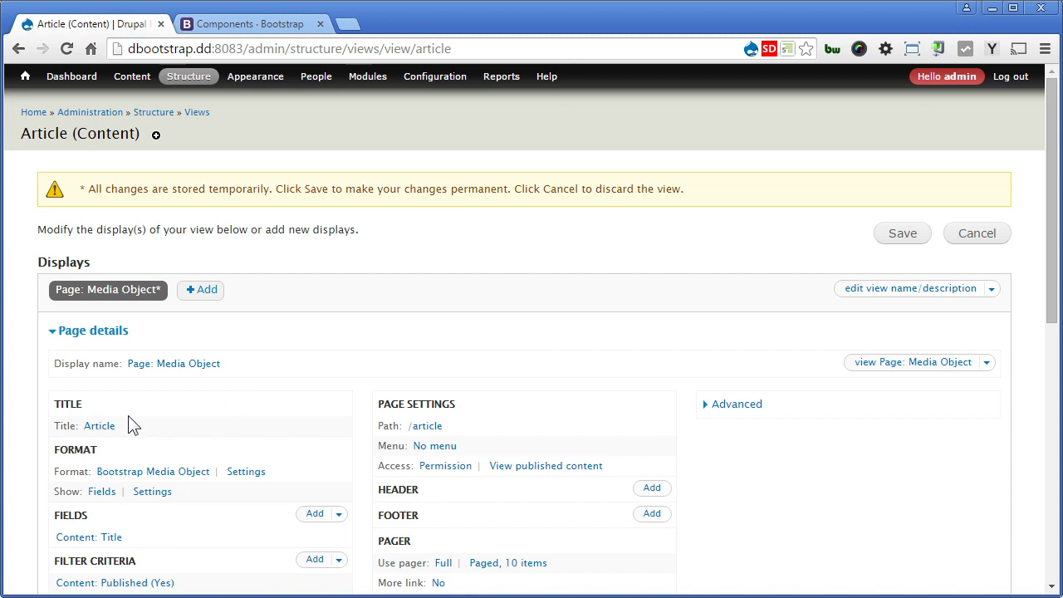
Replace the title 'Article' with 'Layout - Media Object' for all displays
click(98, 426)
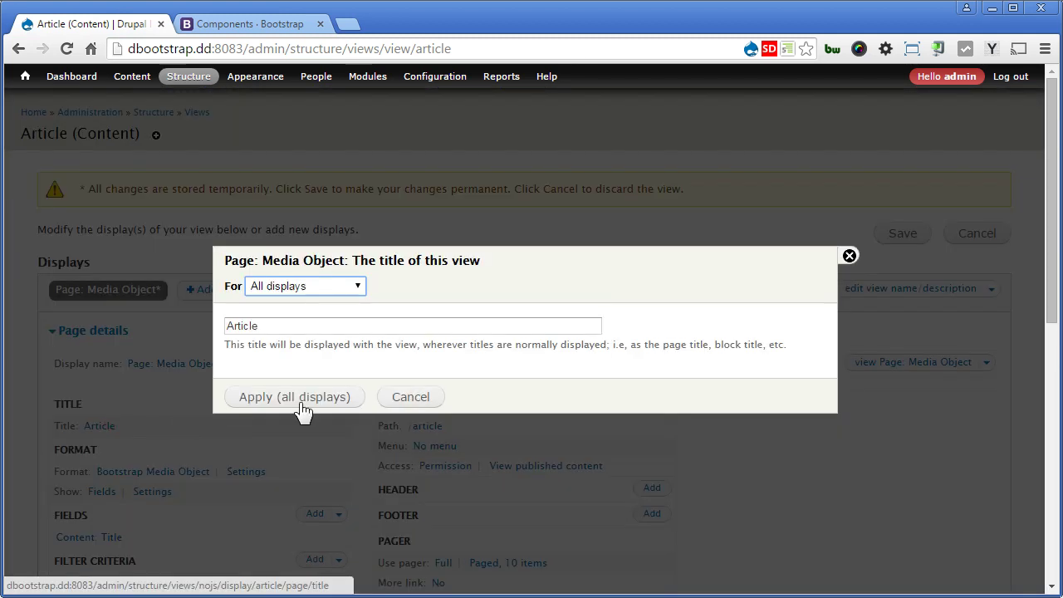
double_click(292, 324)
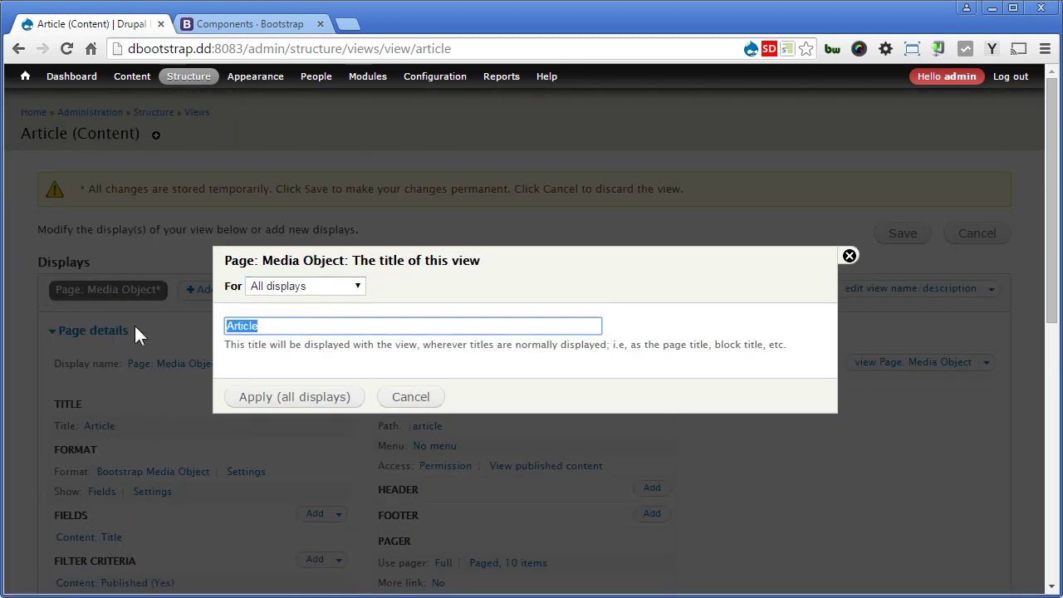
text(Layout - Medi)
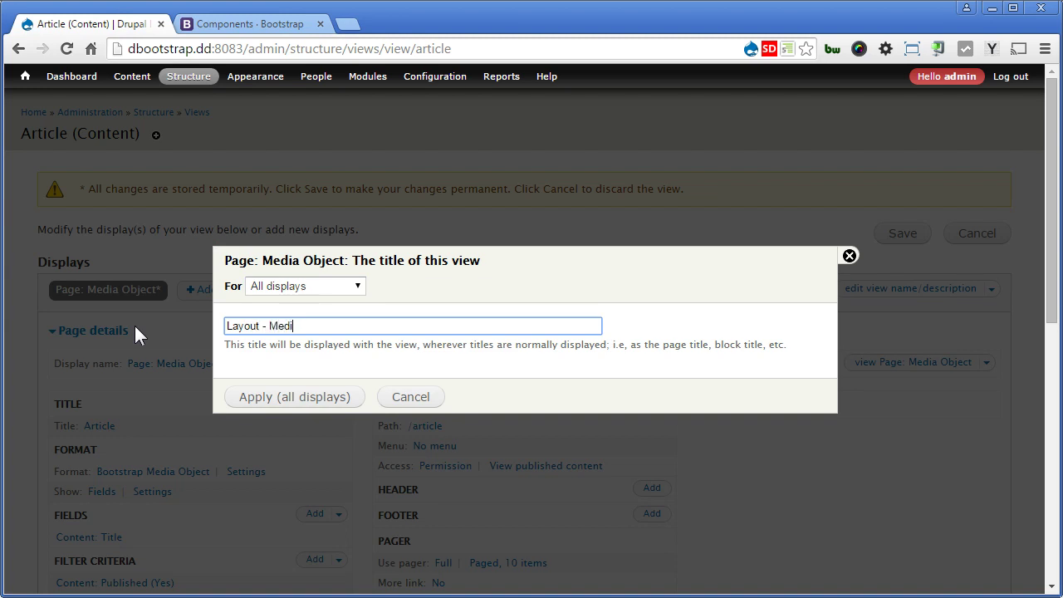
text(a Object)
click(314, 397)
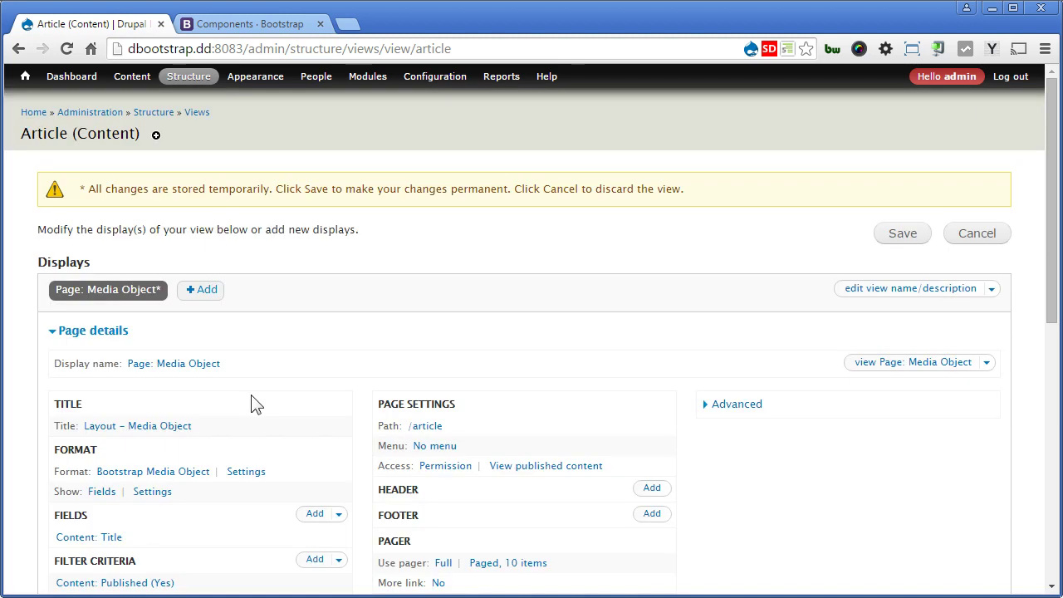
Add the Content: Image field to the view
scroll(255, 404, down, 3)
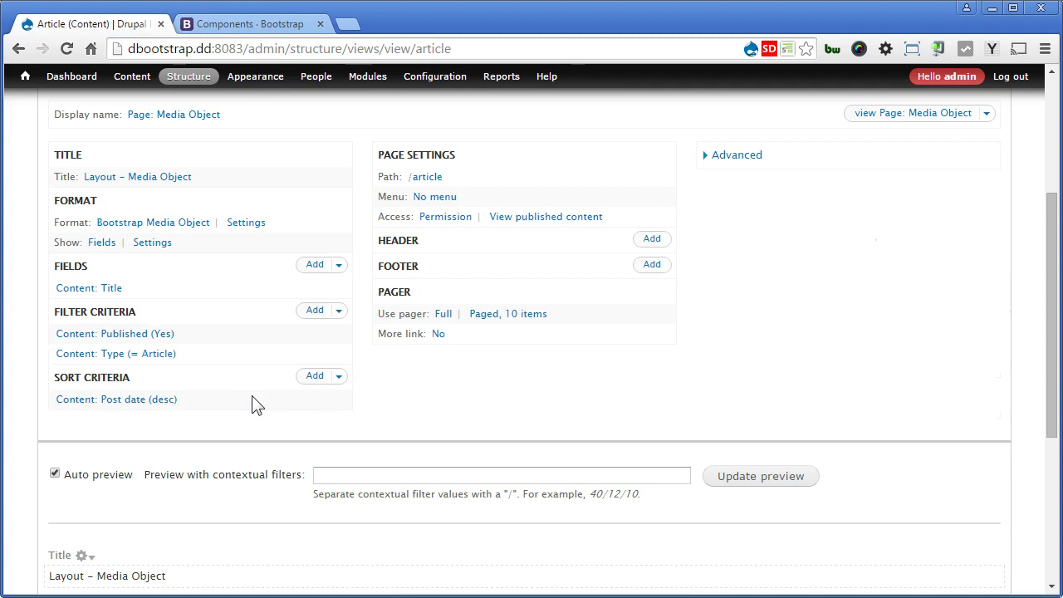
click(312, 264)
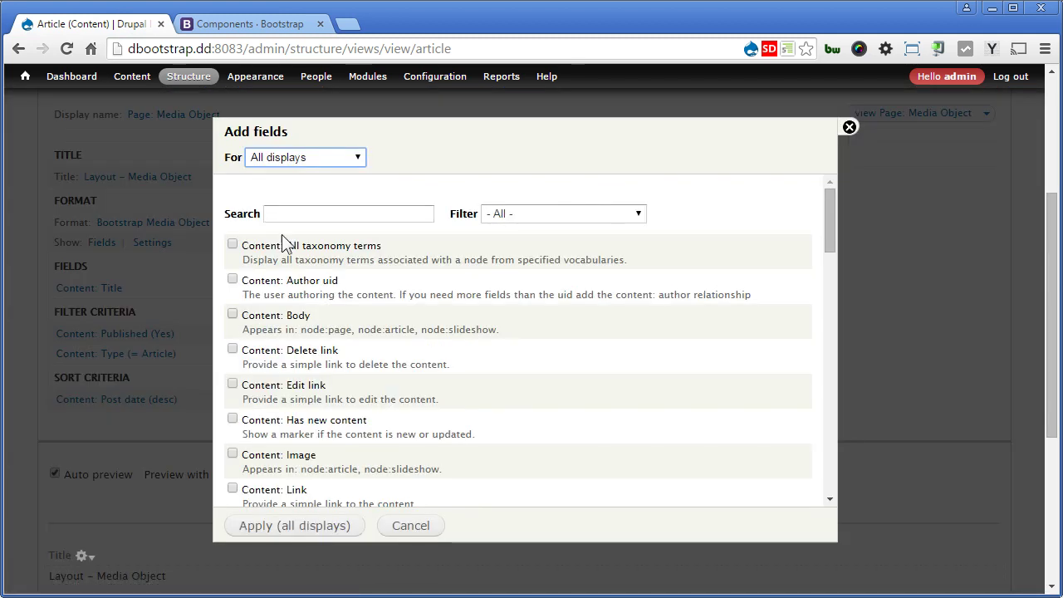
click(287, 214)
text(image)
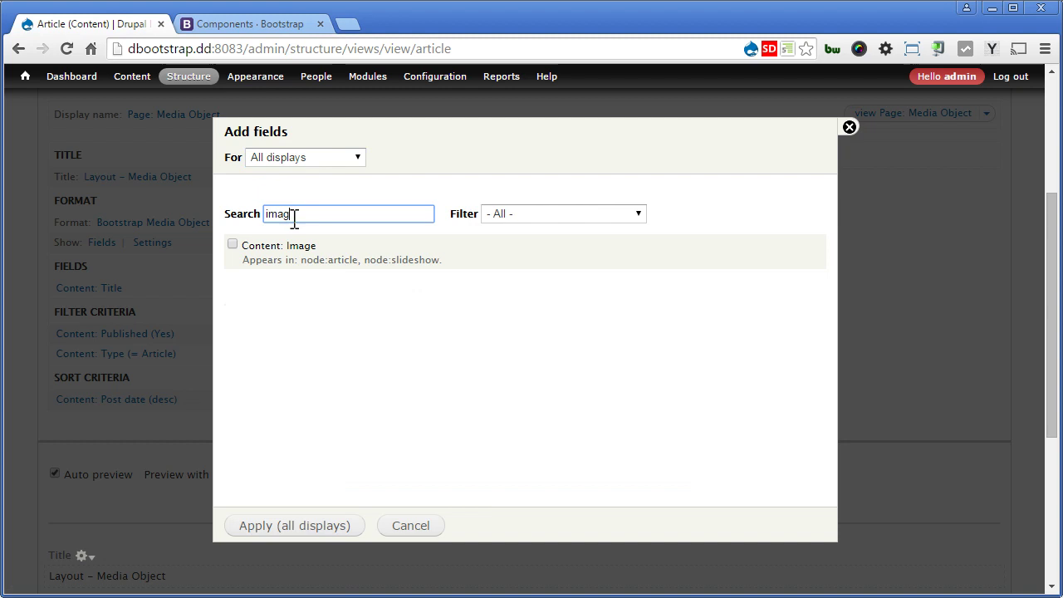
click(298, 249)
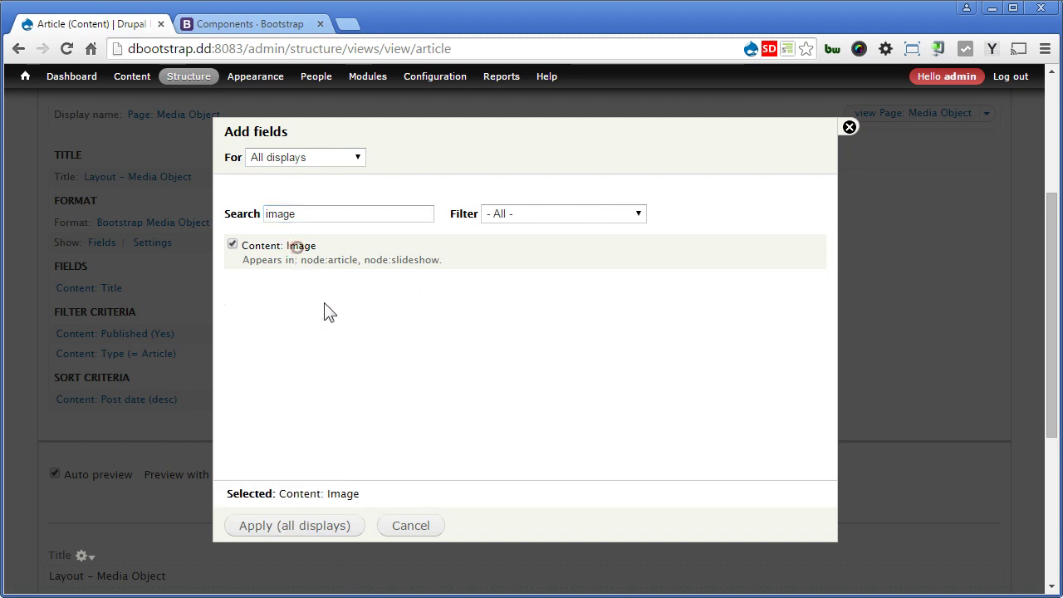
click(282, 529)
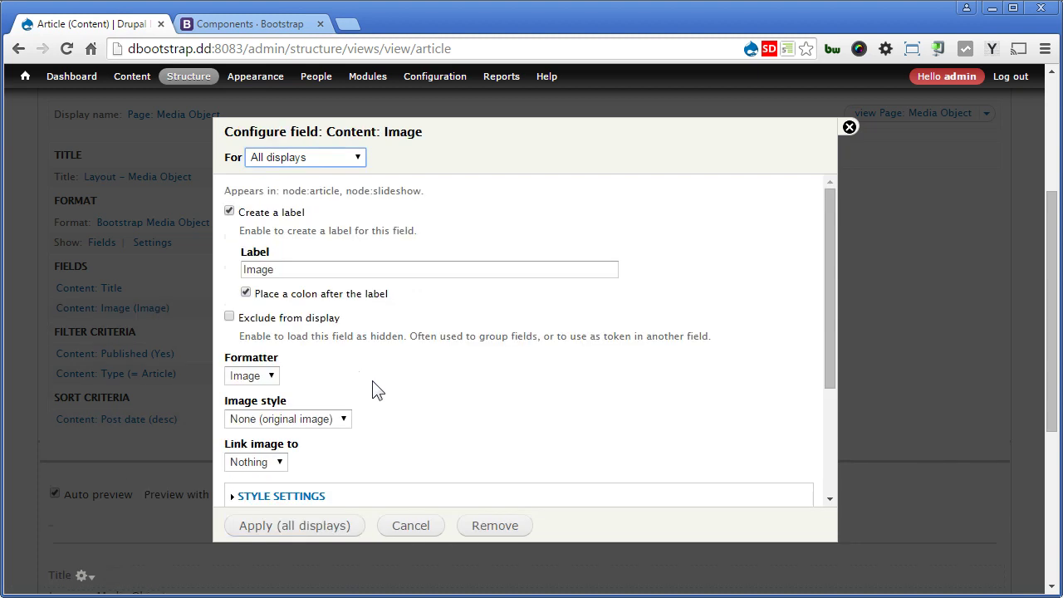
Configure the Image field with no label, Thumbnail (100x100) style, and link to Content
click(277, 213)
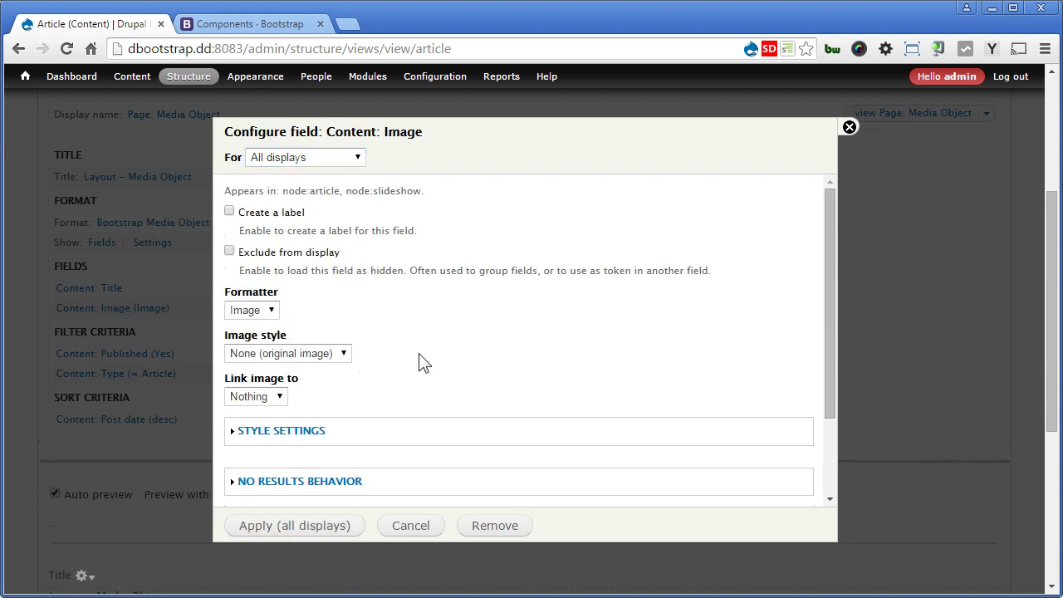
click(330, 353)
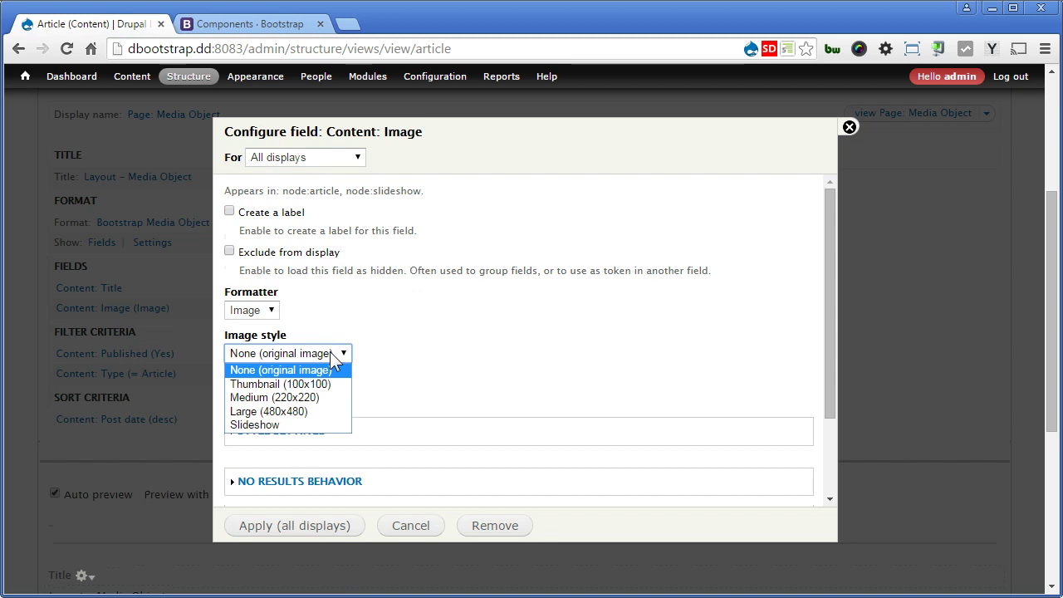
click(316, 385)
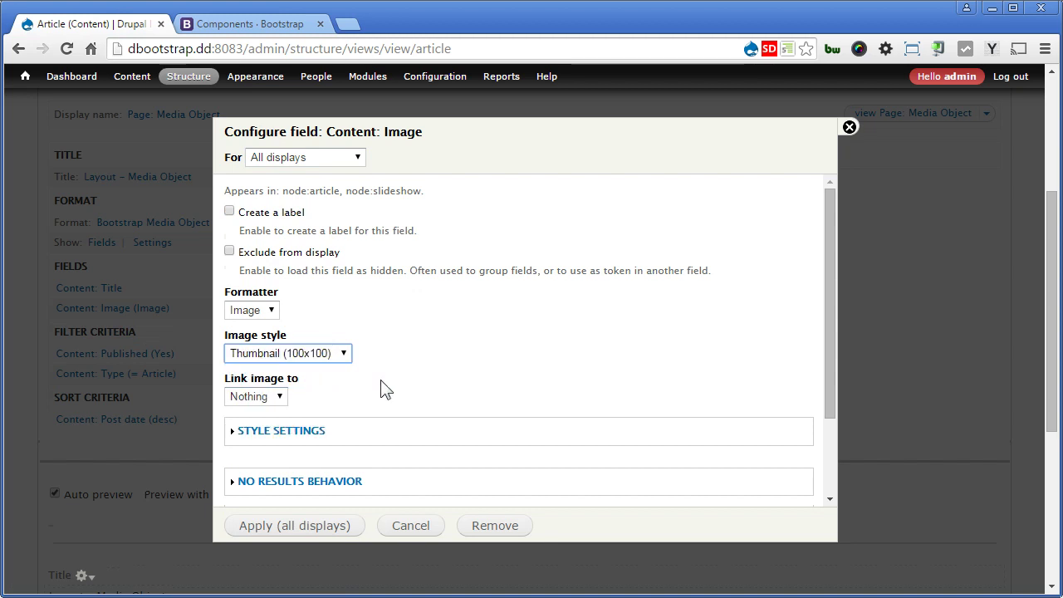
click(274, 396)
click(263, 428)
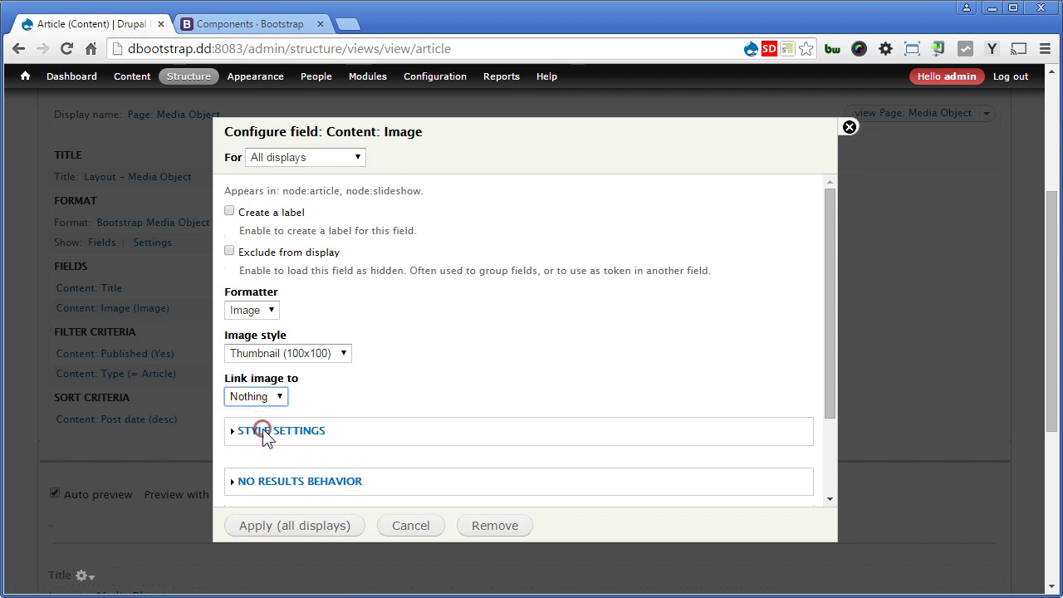
click(296, 527)
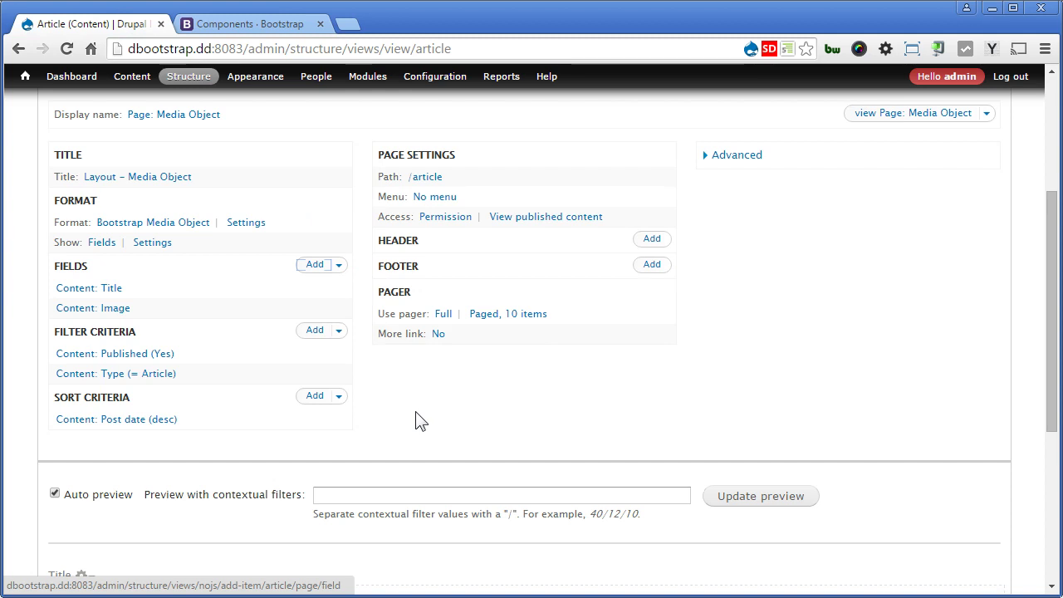
In a new tab under Image styles, create an image style named 'Media Object'
mouse_move(444, 84)
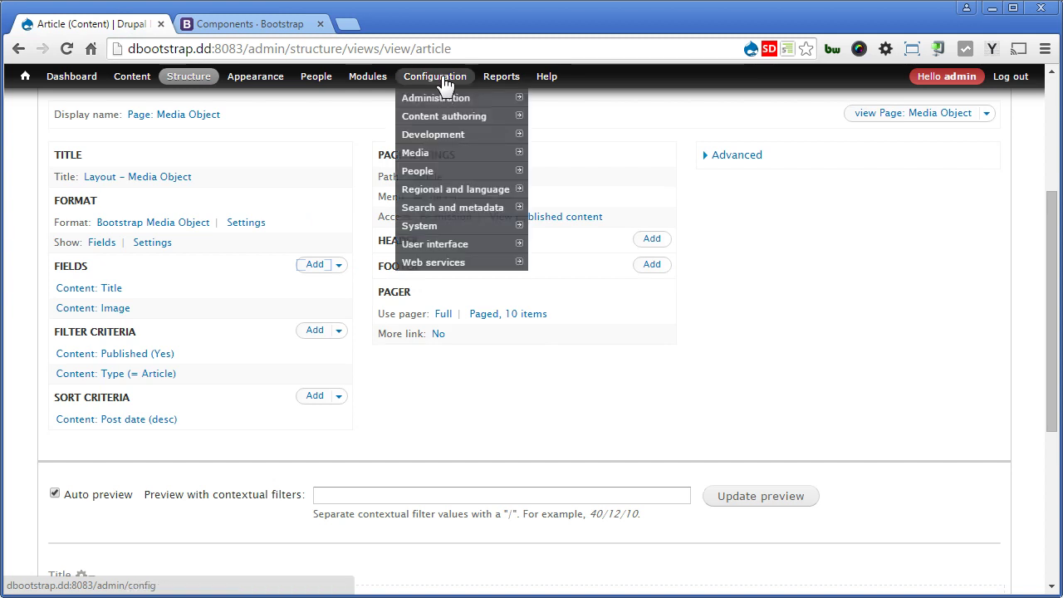
mouse_move(444, 154)
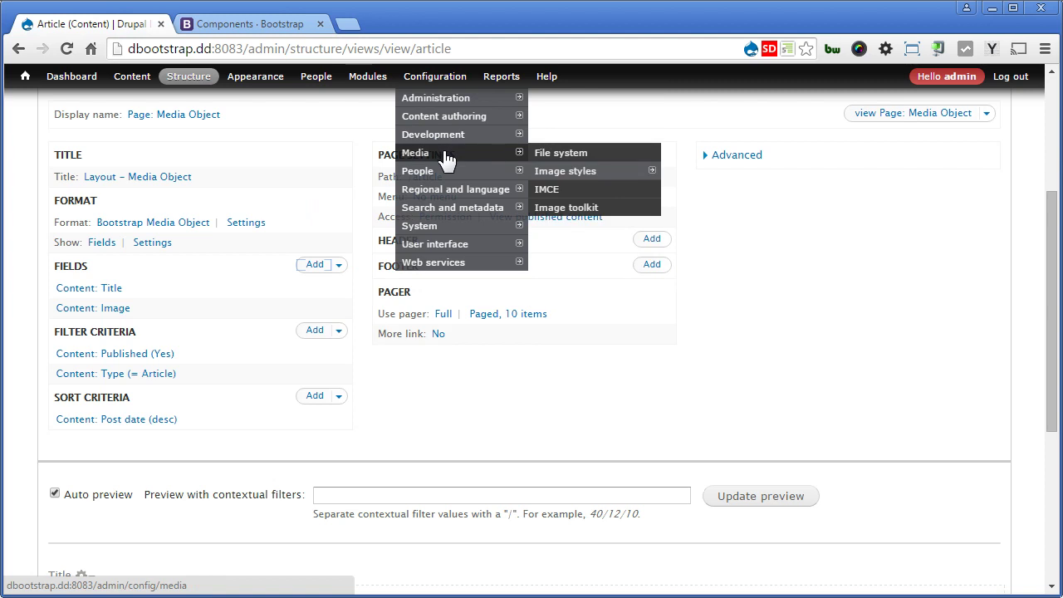
right_click(586, 172)
click(597, 180)
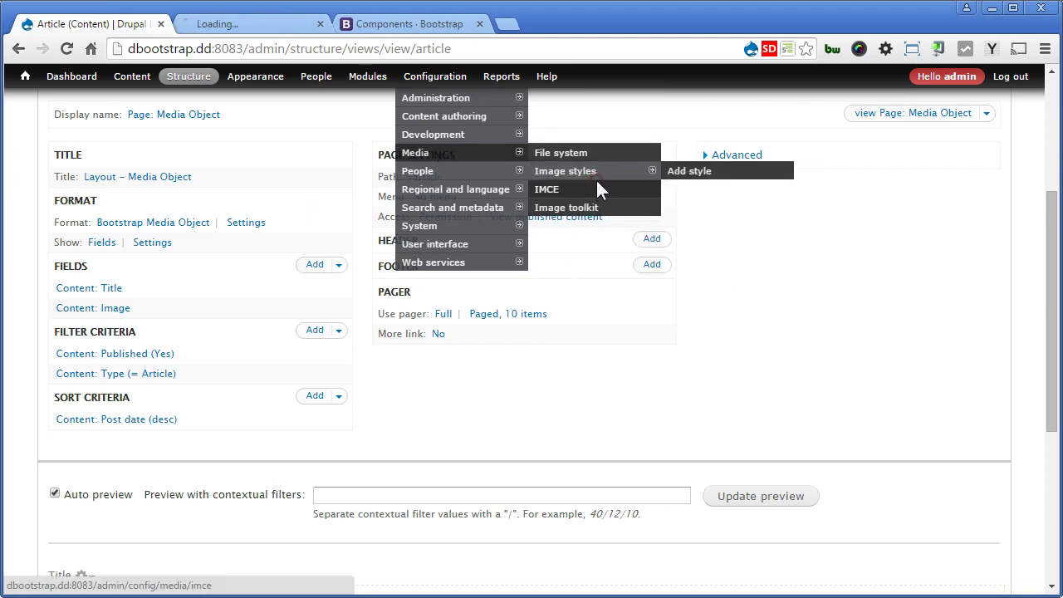
click(264, 25)
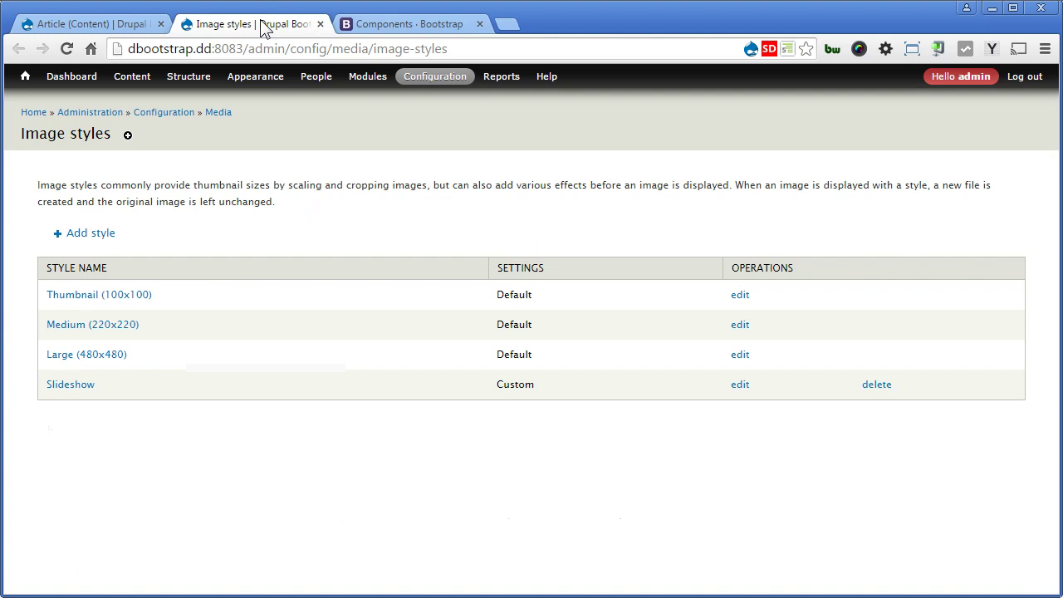
click(101, 233)
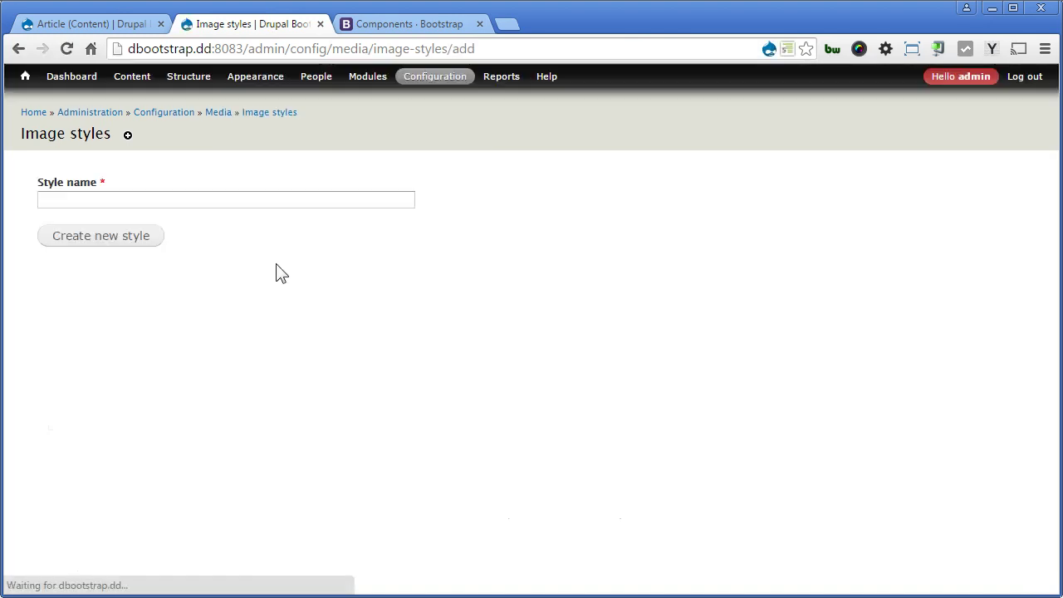
click(255, 201)
text(M)
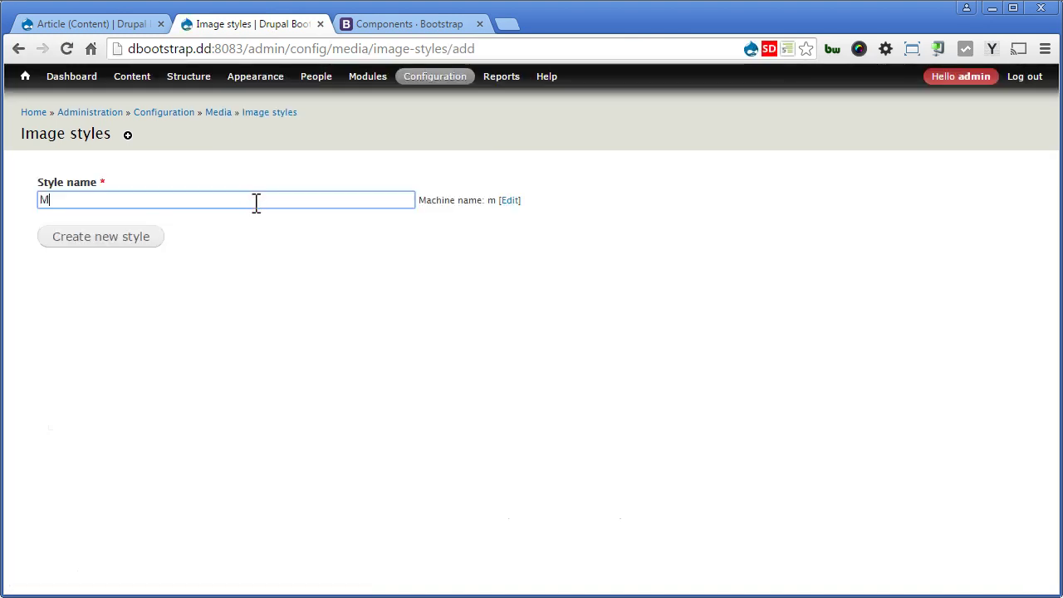
text(edia Object)
click(123, 237)
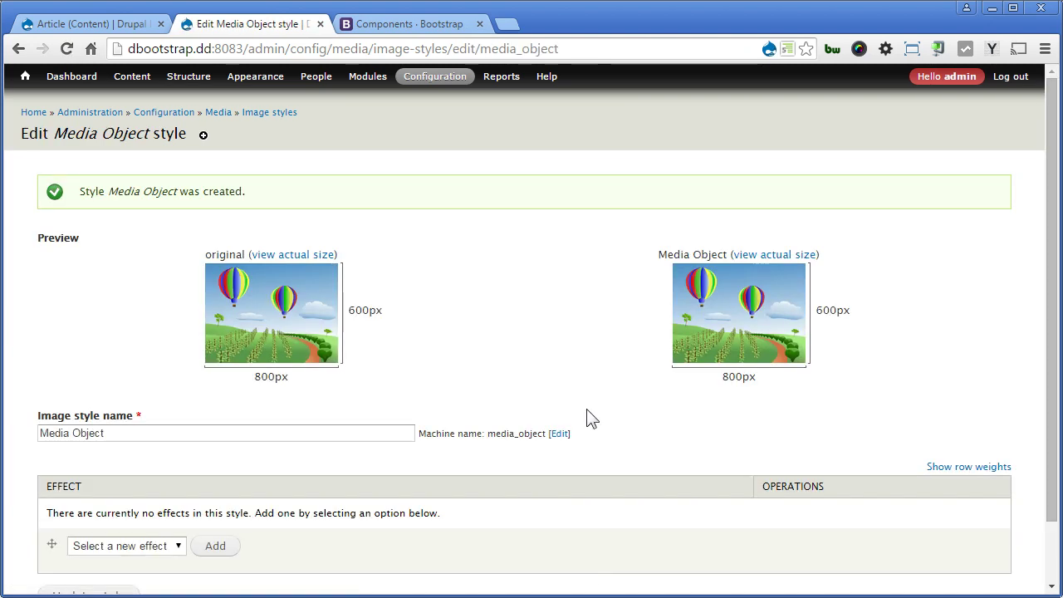
Add a Scale and crop effect of 64x64 to the Media Object style
click(168, 550)
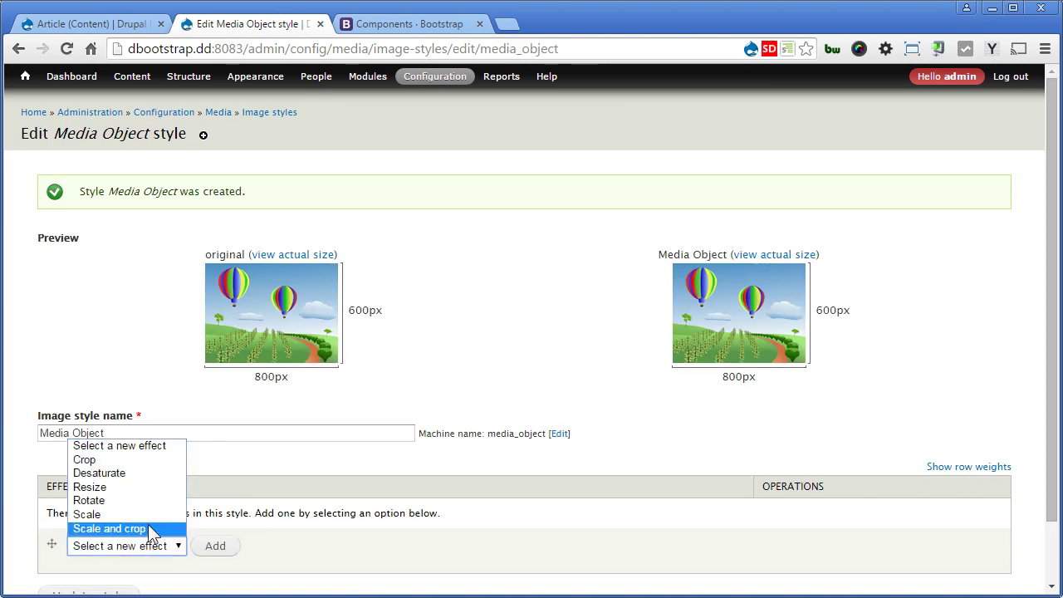
click(133, 528)
click(212, 545)
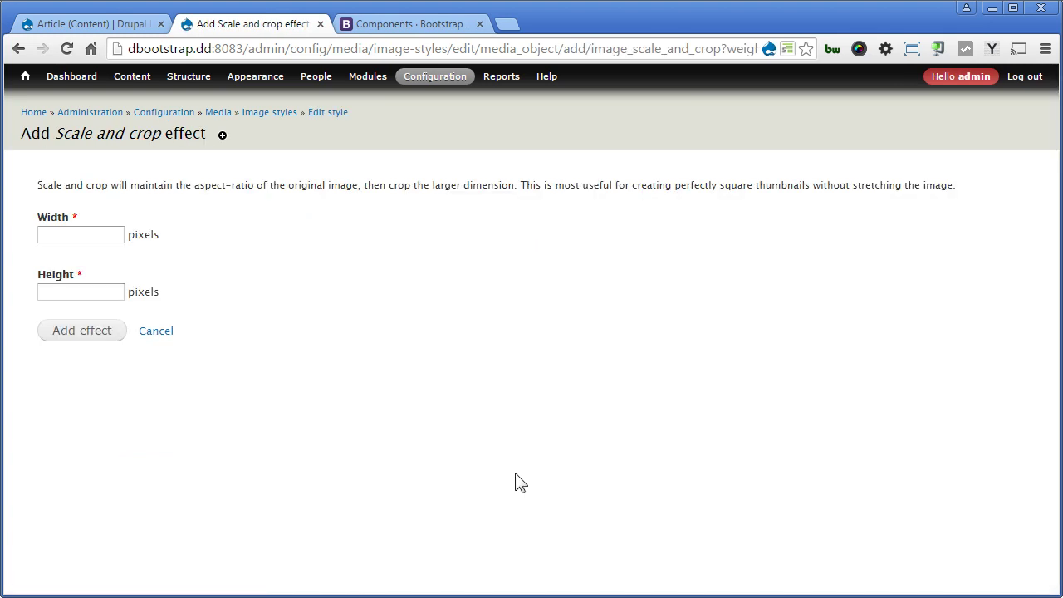
click(113, 232)
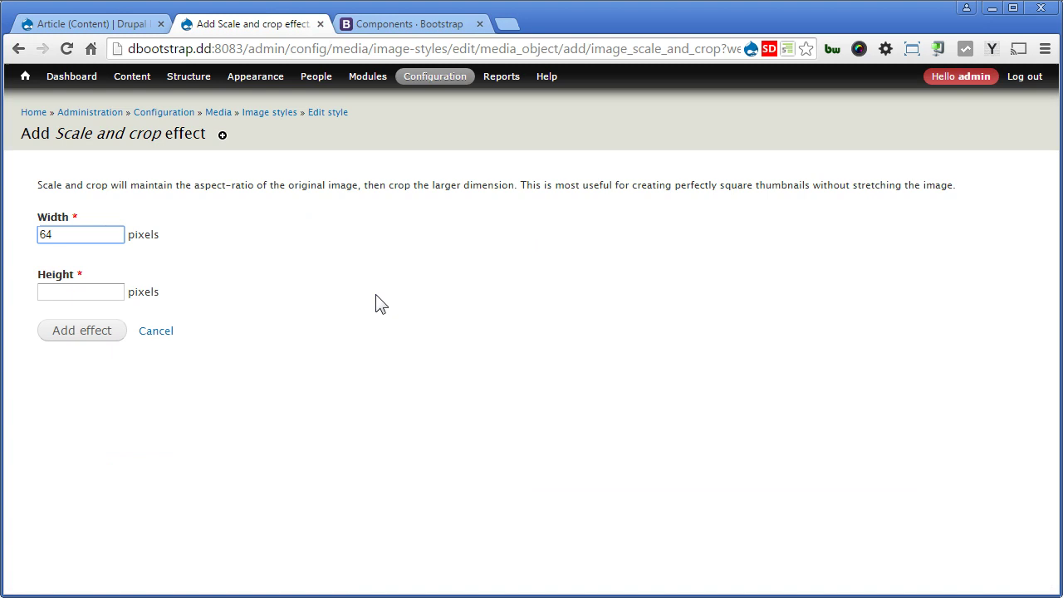
key(Tab)
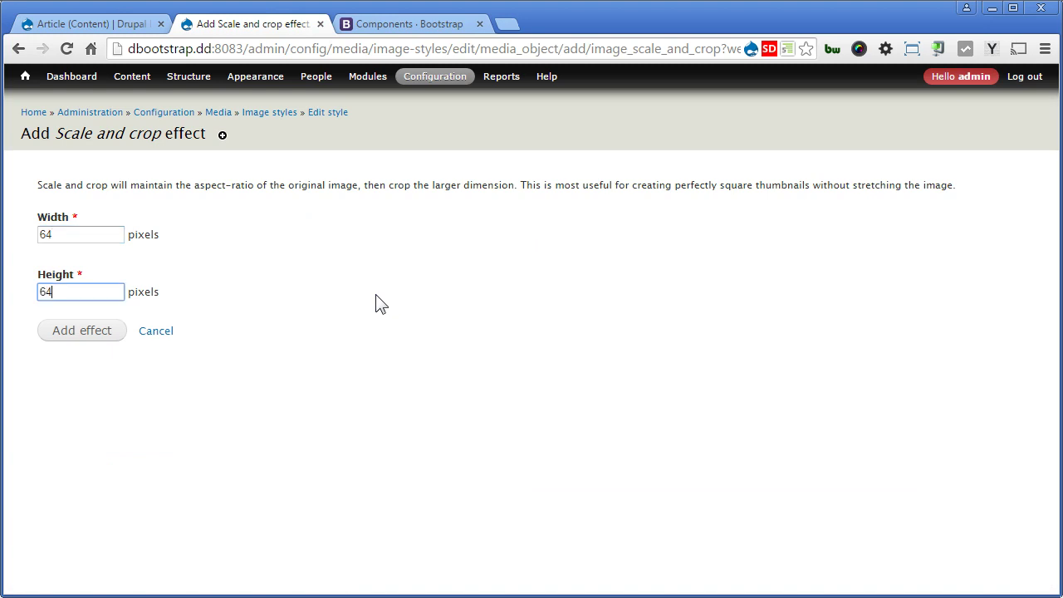
click(81, 332)
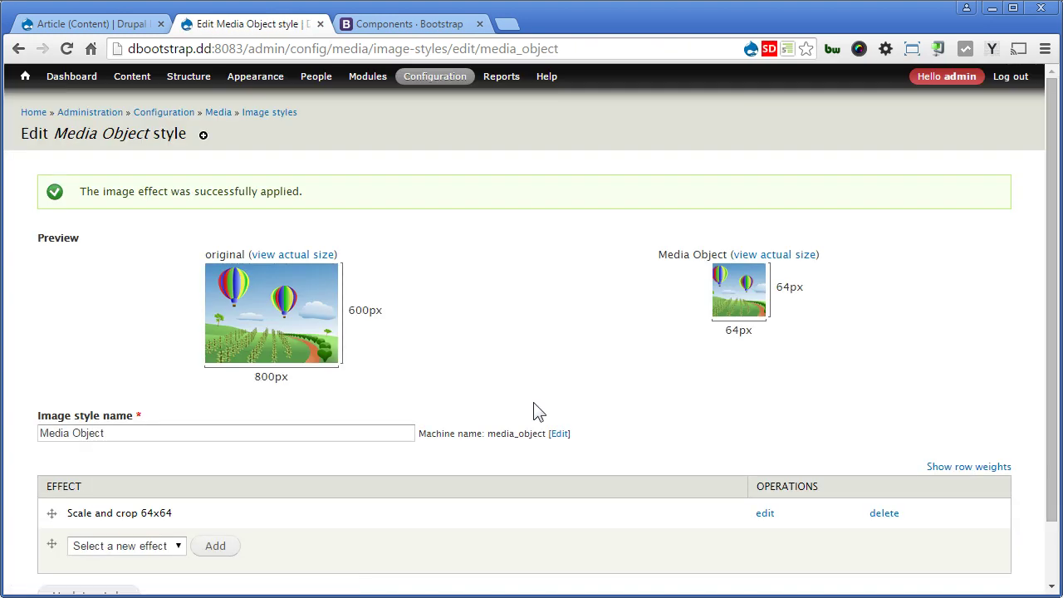
Set the view's Content: Image field to the Media Object image style
click(111, 22)
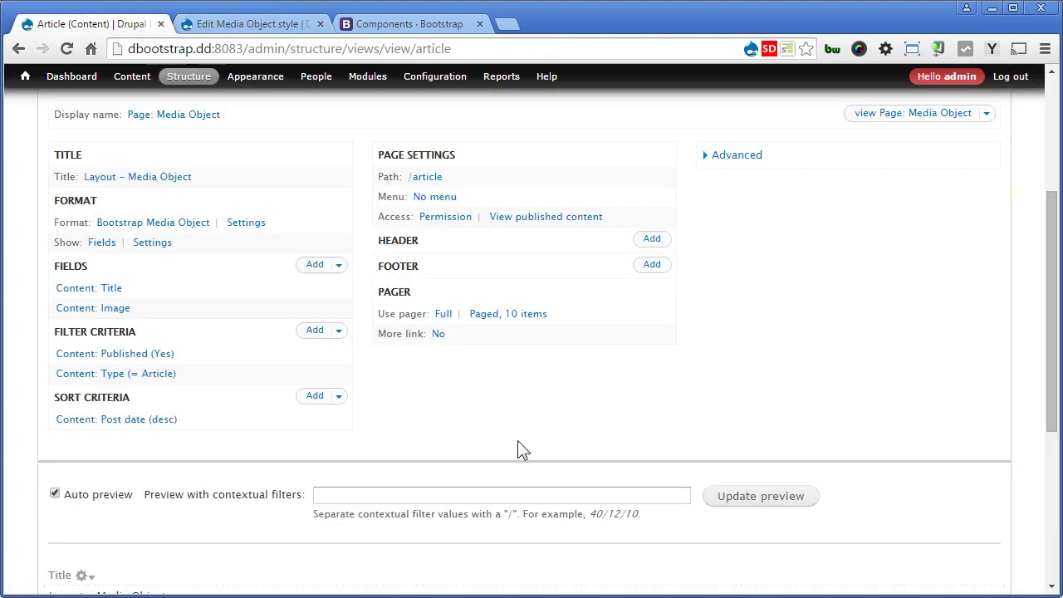
click(116, 308)
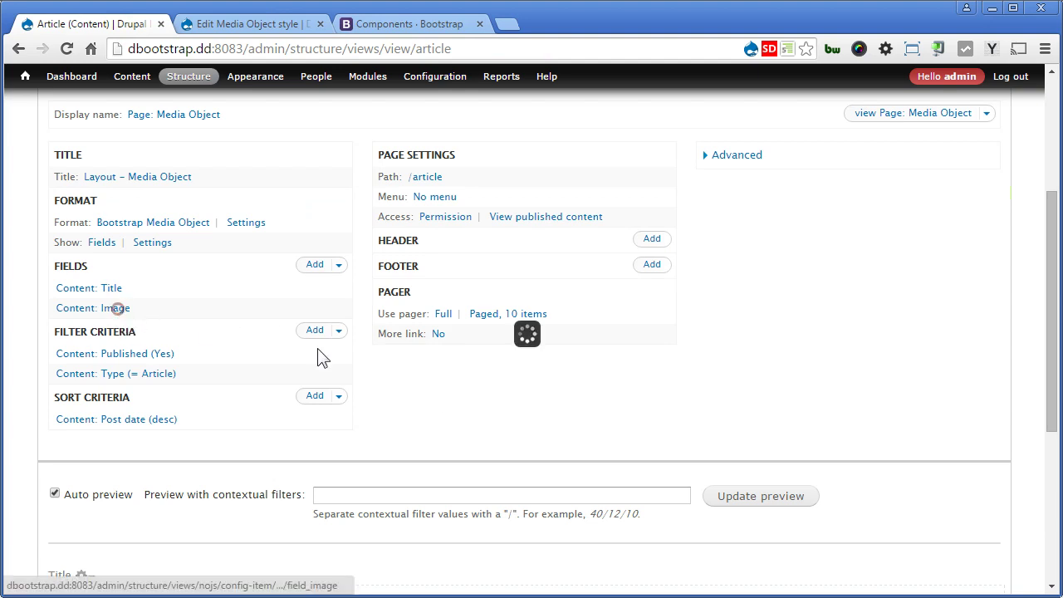
click(333, 353)
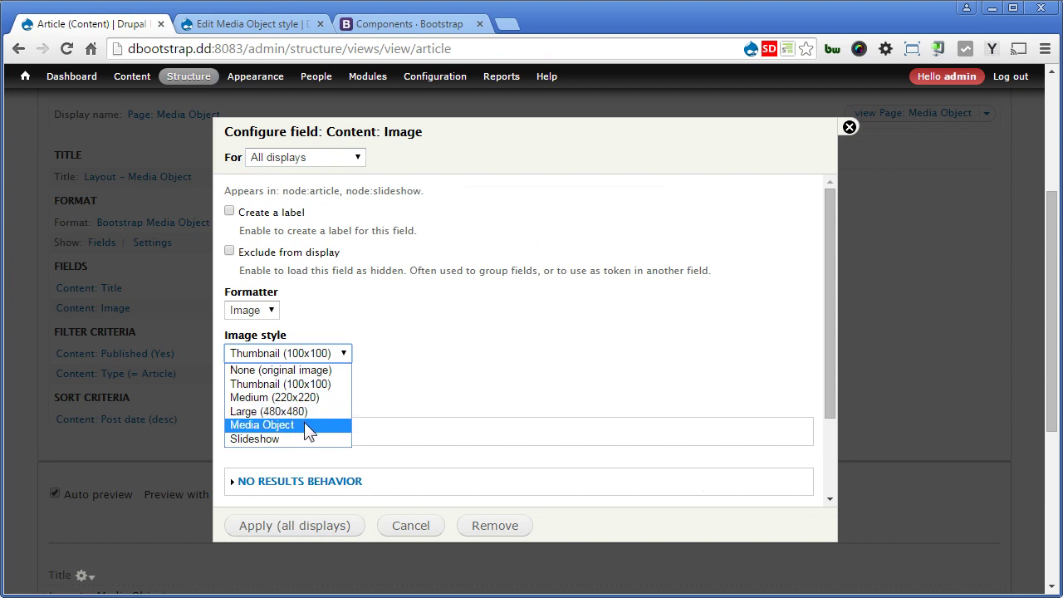
click(303, 425)
click(296, 528)
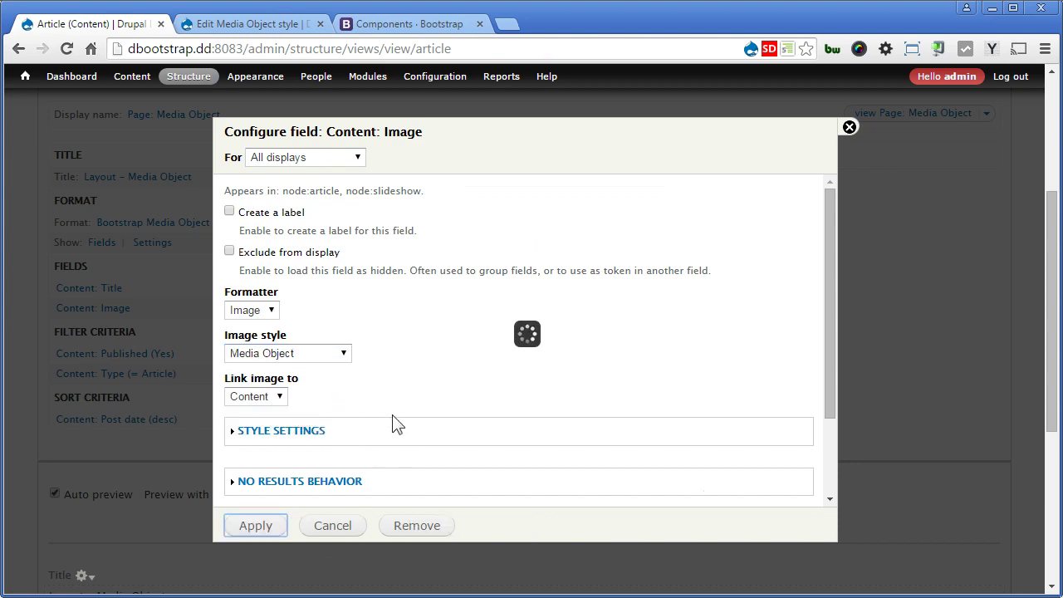
Add the Content: Body field to the view without a label
click(315, 267)
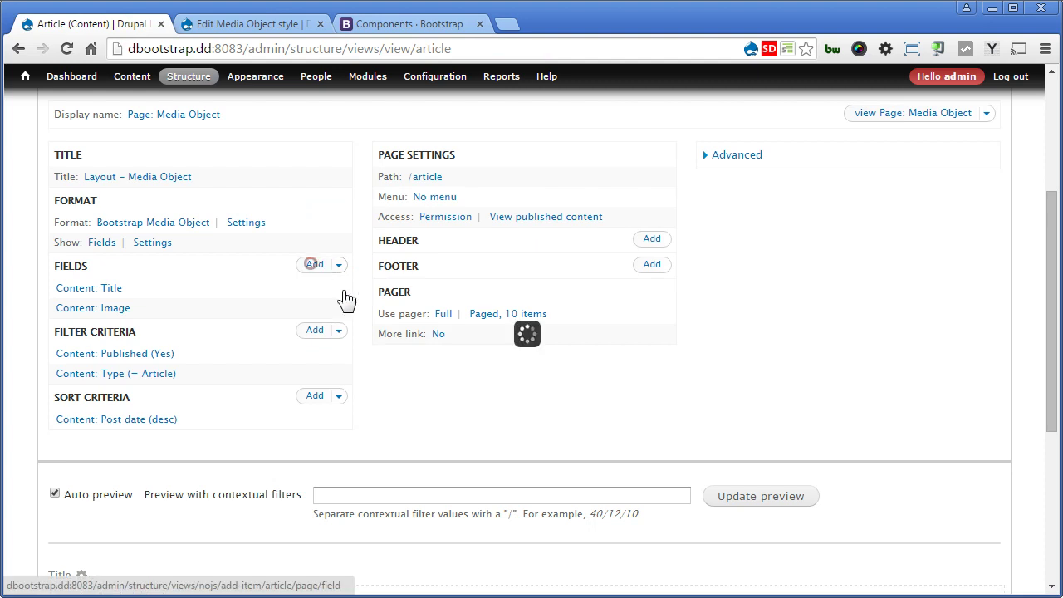
click(341, 213)
text(b)
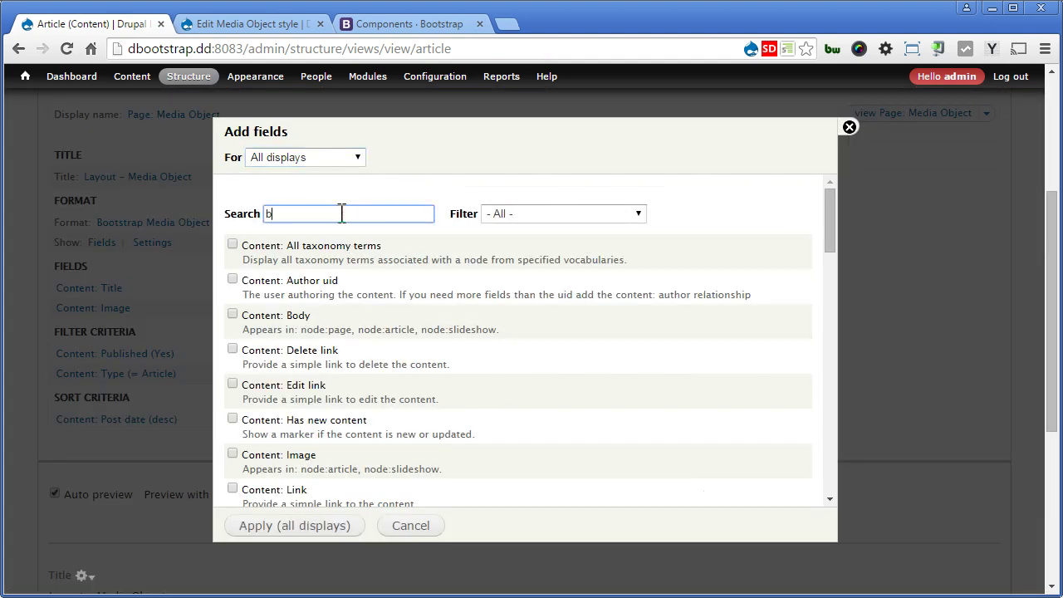
text(ody)
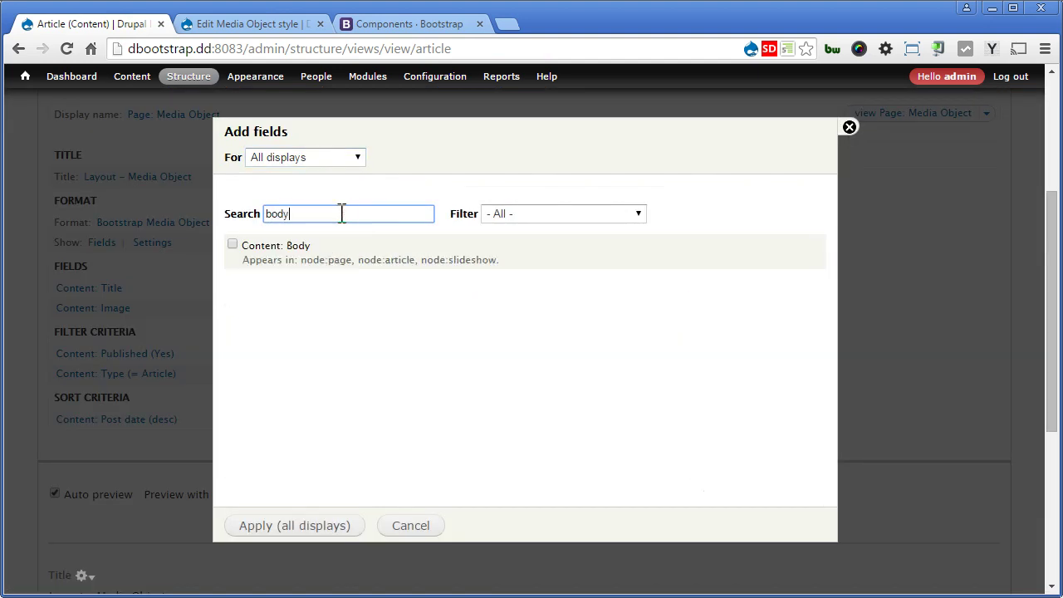
click(304, 245)
click(304, 526)
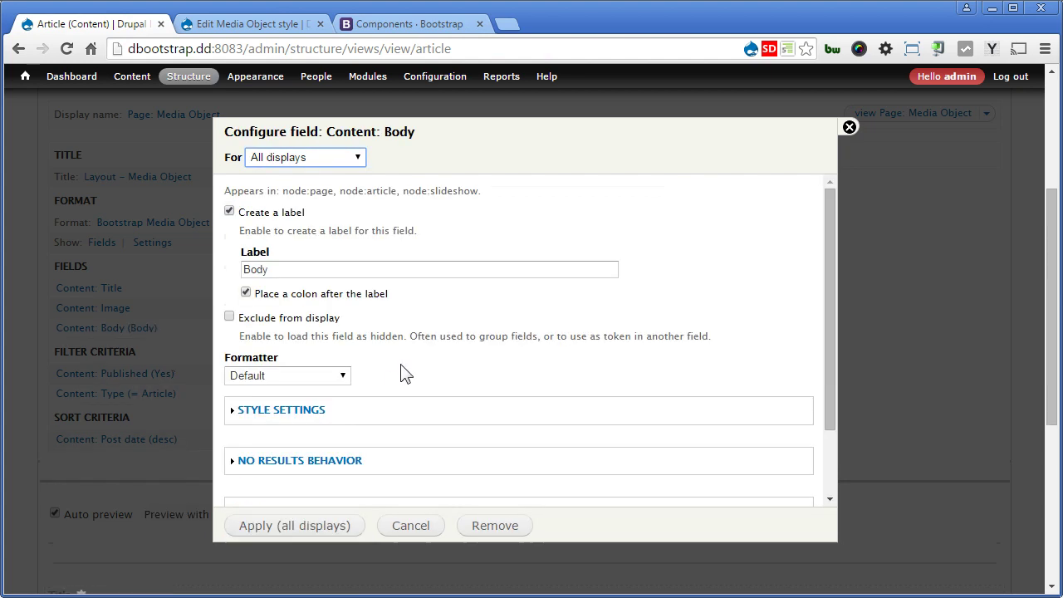
click(279, 213)
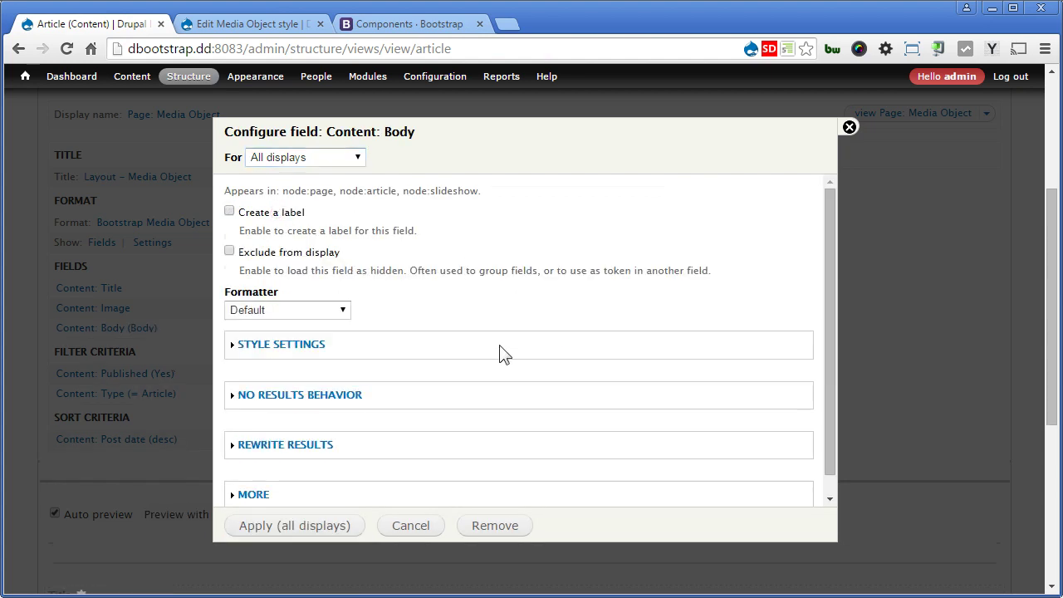
Trim Body to 300 characters, strip HTML tags and whitespace, for all displays
click(315, 446)
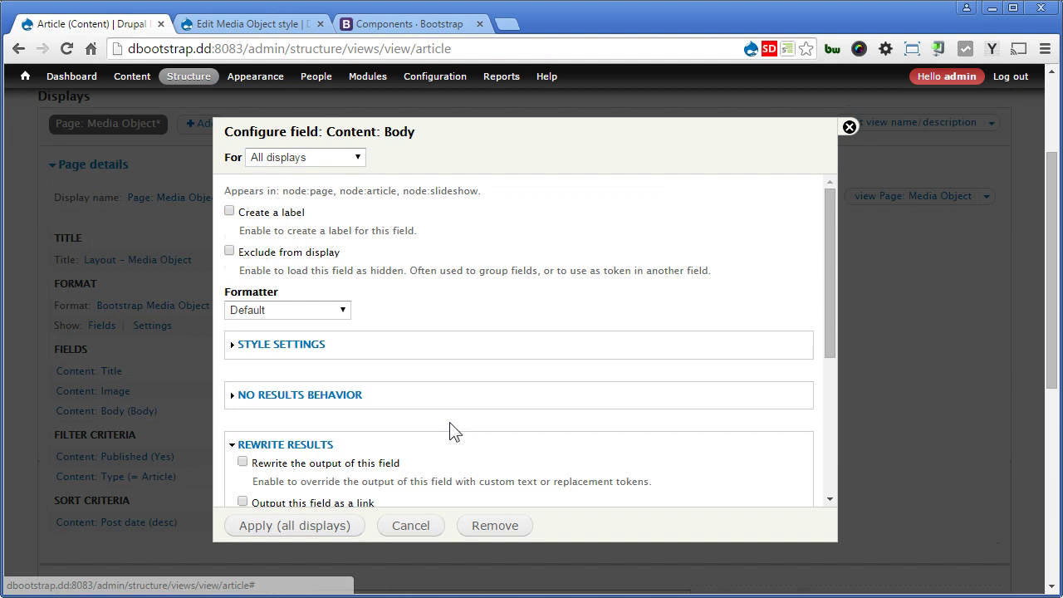
scroll(452, 432, down, 2)
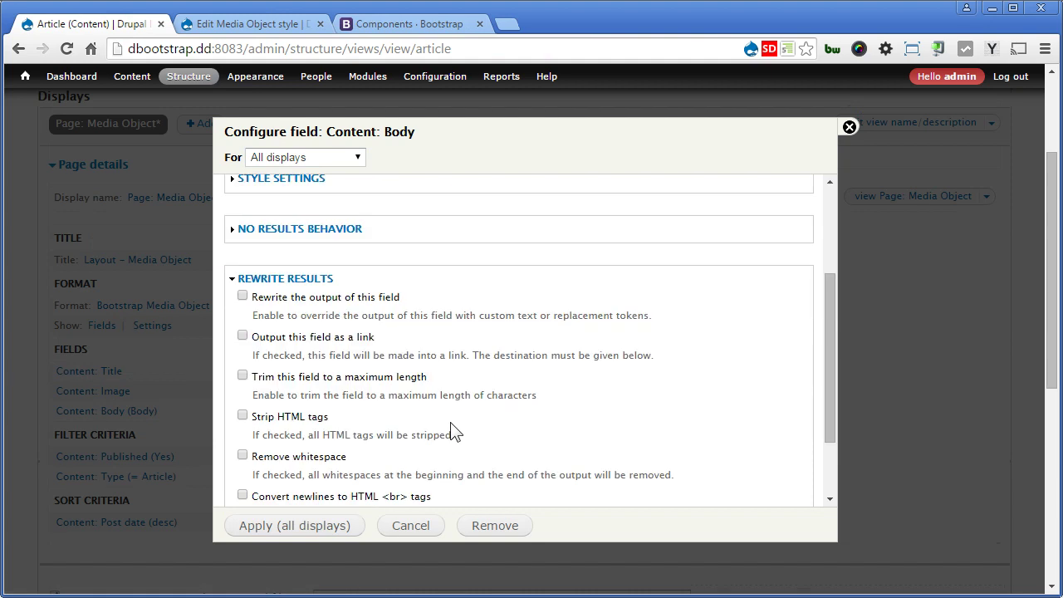
scroll(455, 430, up, 3)
scroll(489, 460, down, 3)
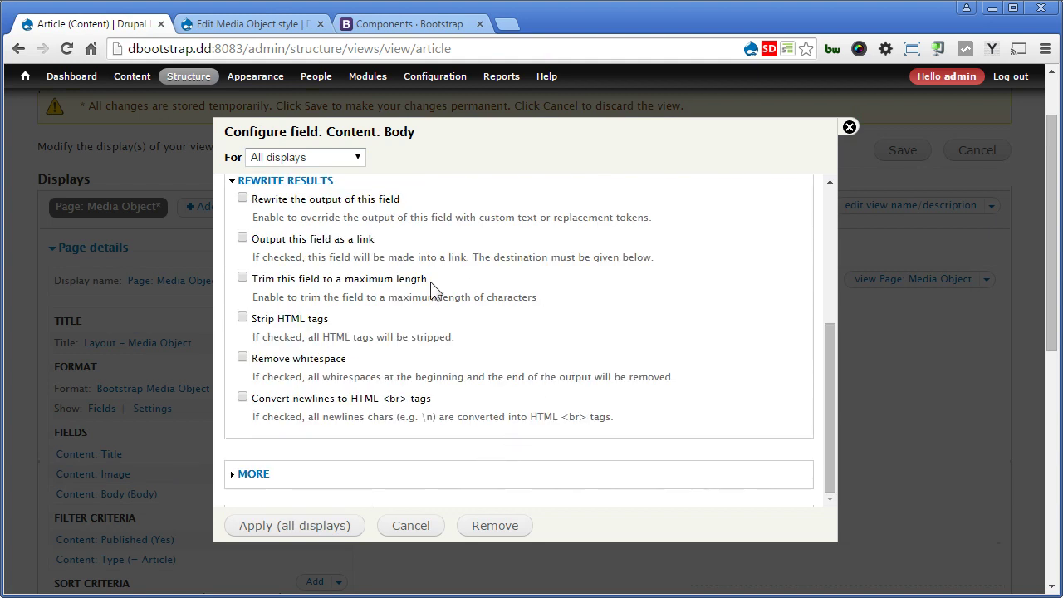
click(408, 278)
click(370, 341)
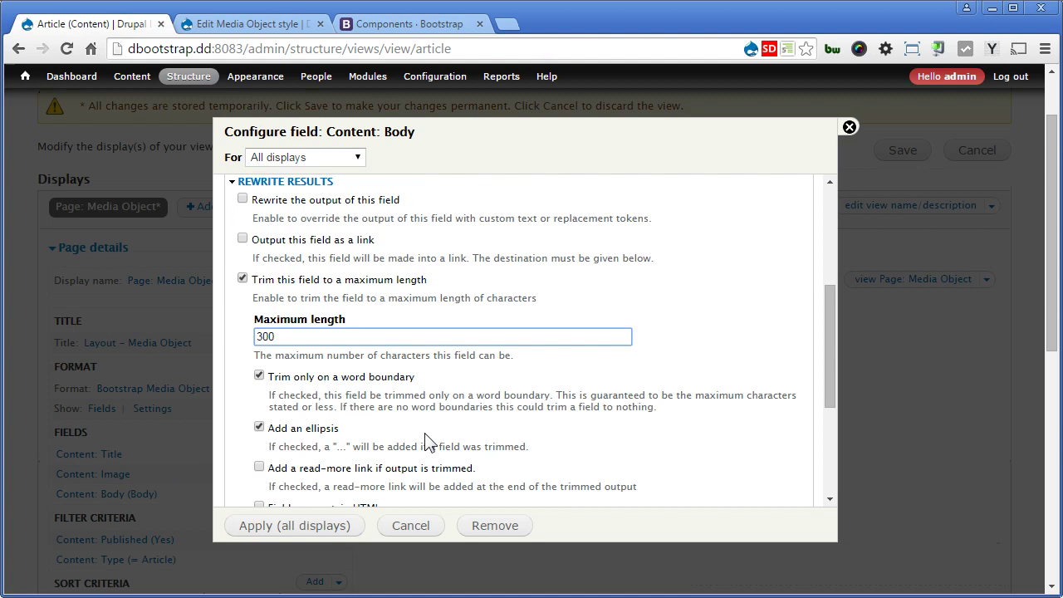
scroll(427, 443, down, 1)
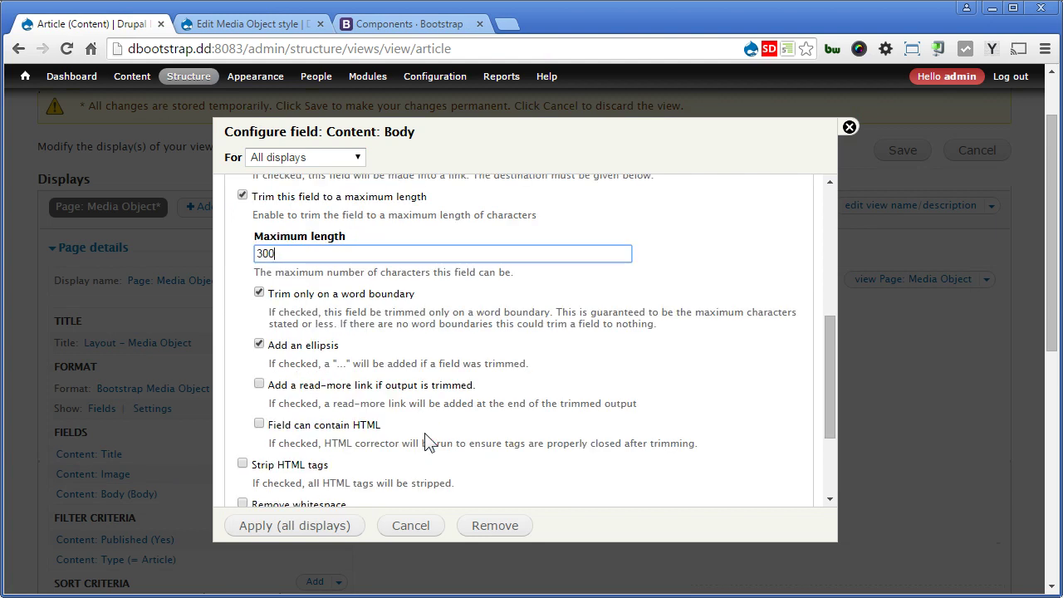
click(300, 465)
scroll(448, 456, down, 1)
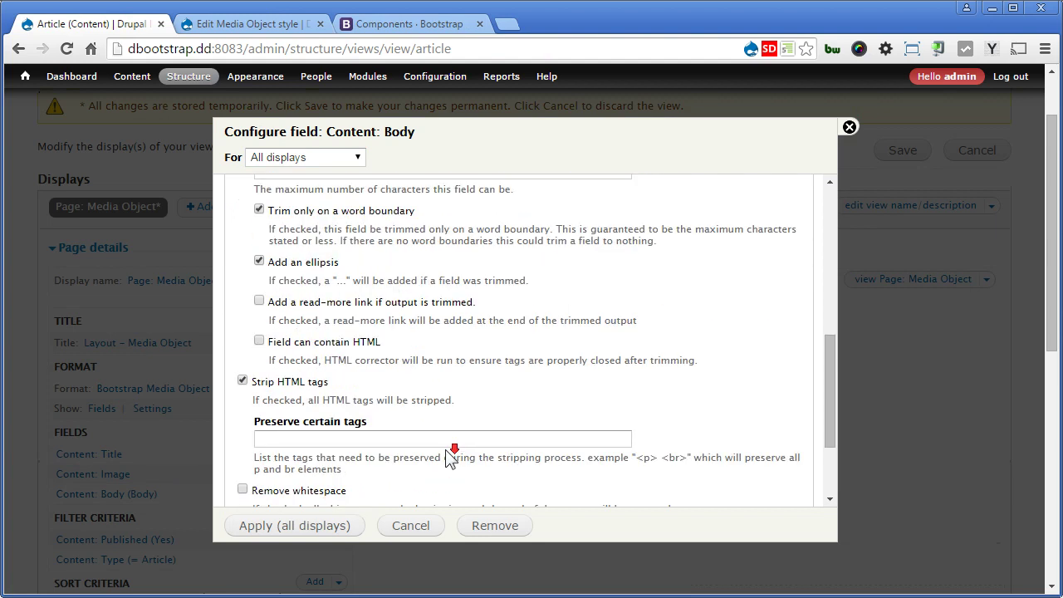
scroll(448, 450, down, 1)
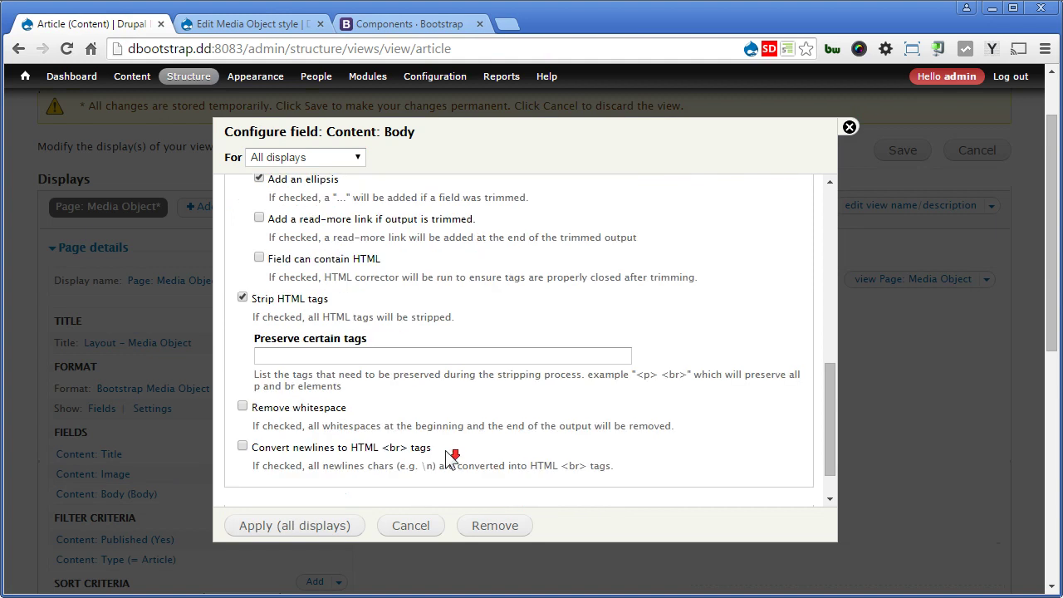
click(309, 407)
click(286, 527)
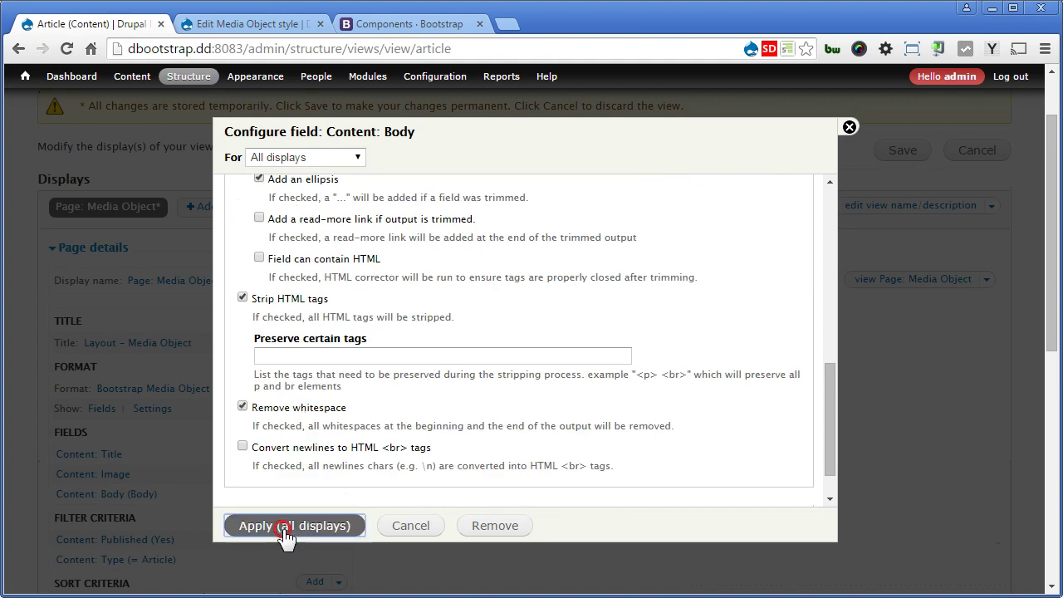
Map the Media Object image, heading and body slots to Image, Title and Body for all displays
click(238, 472)
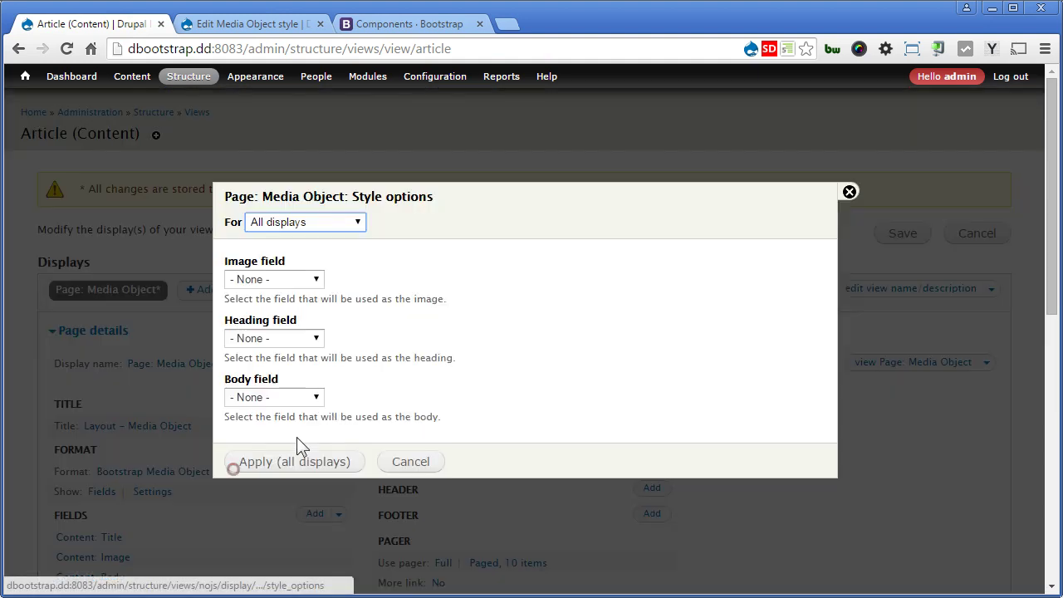
click(316, 280)
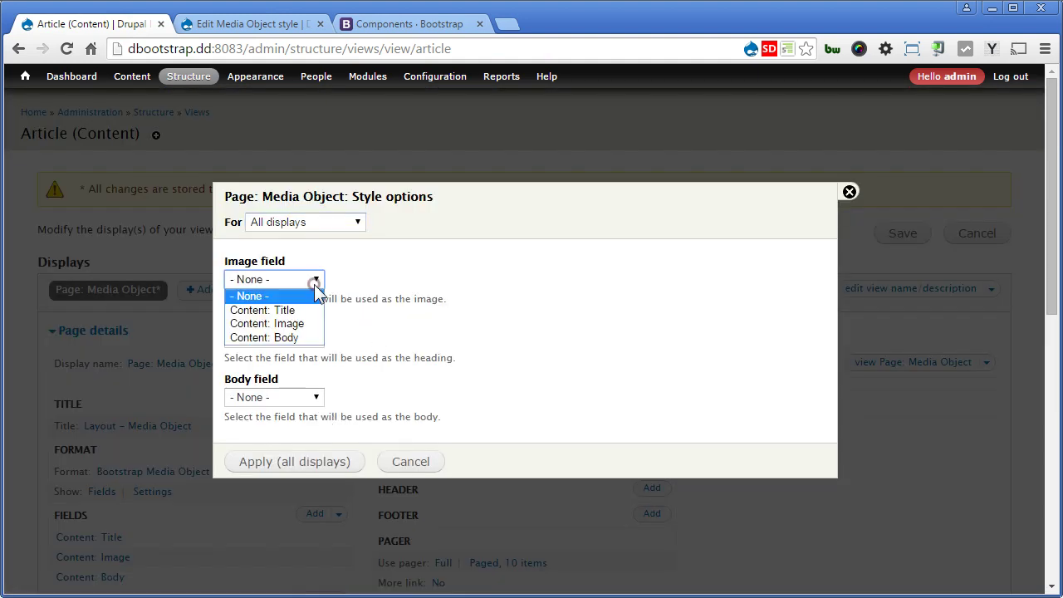
click(304, 325)
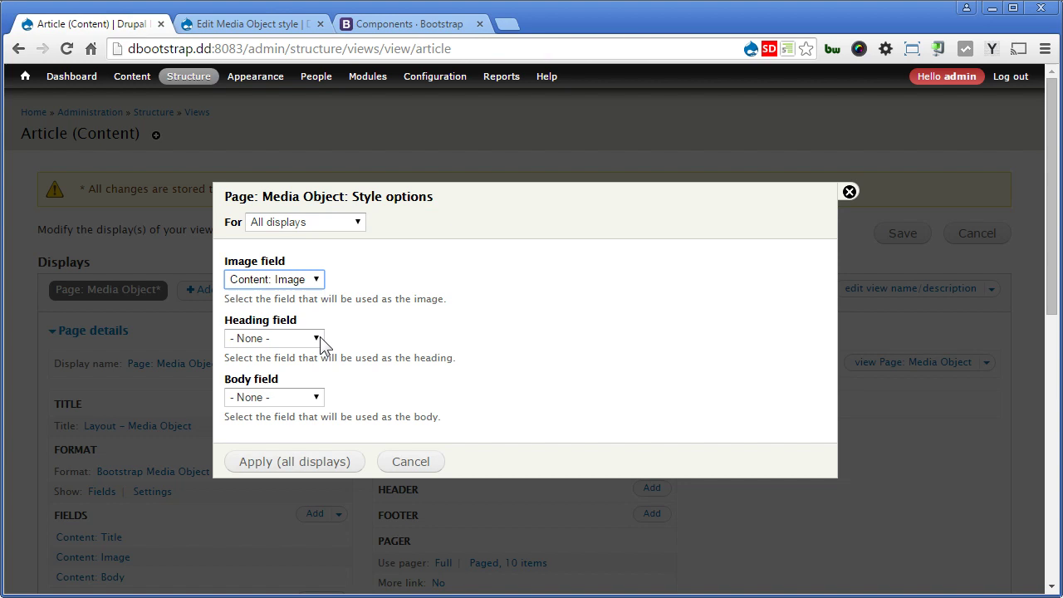
click(315, 338)
click(304, 368)
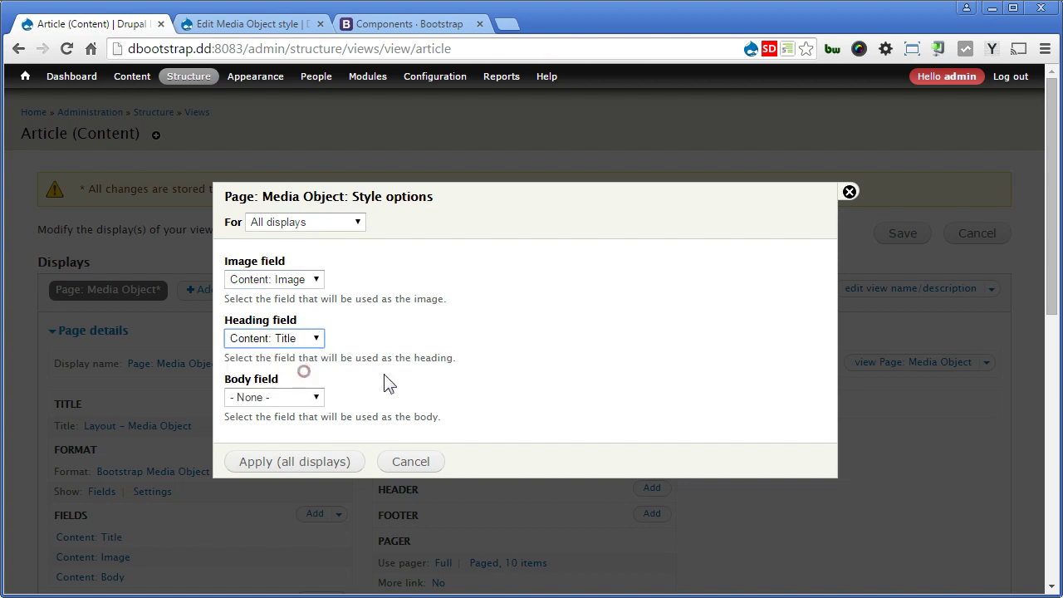
click(314, 399)
click(287, 455)
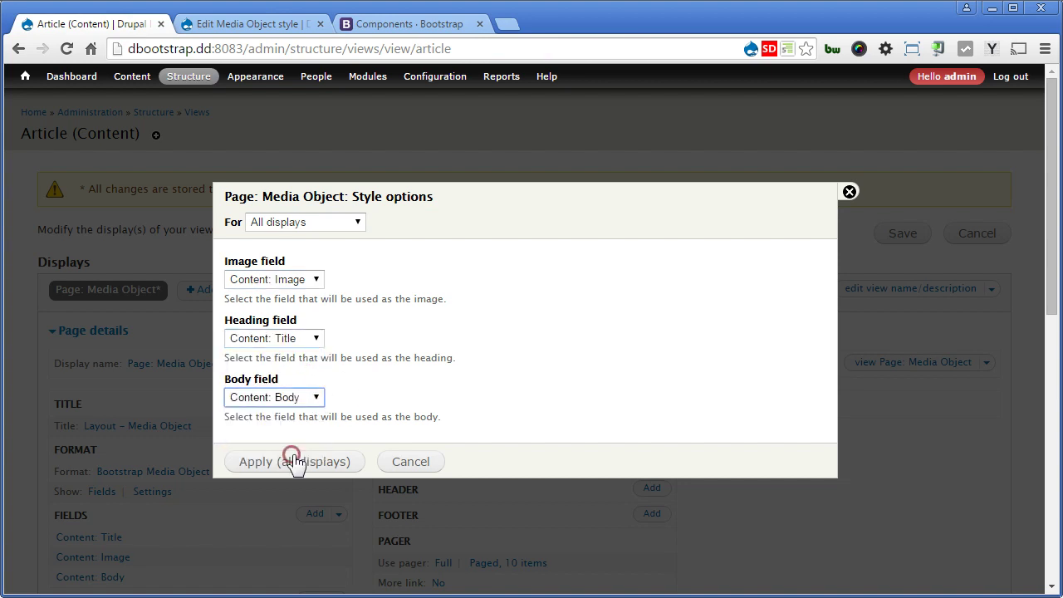
click(304, 464)
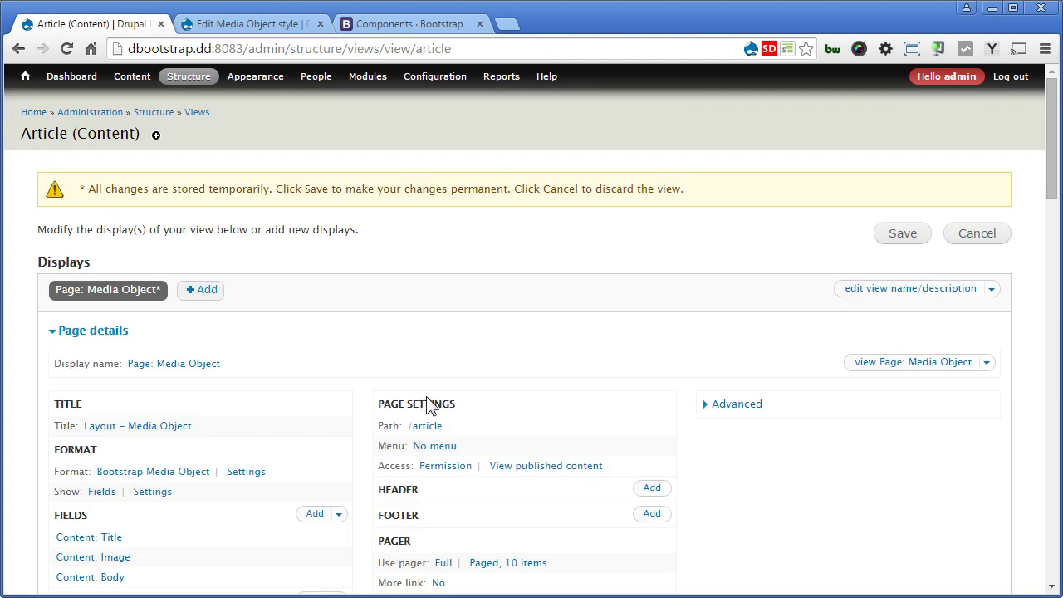
Change the view page's path to article/media-object
click(428, 430)
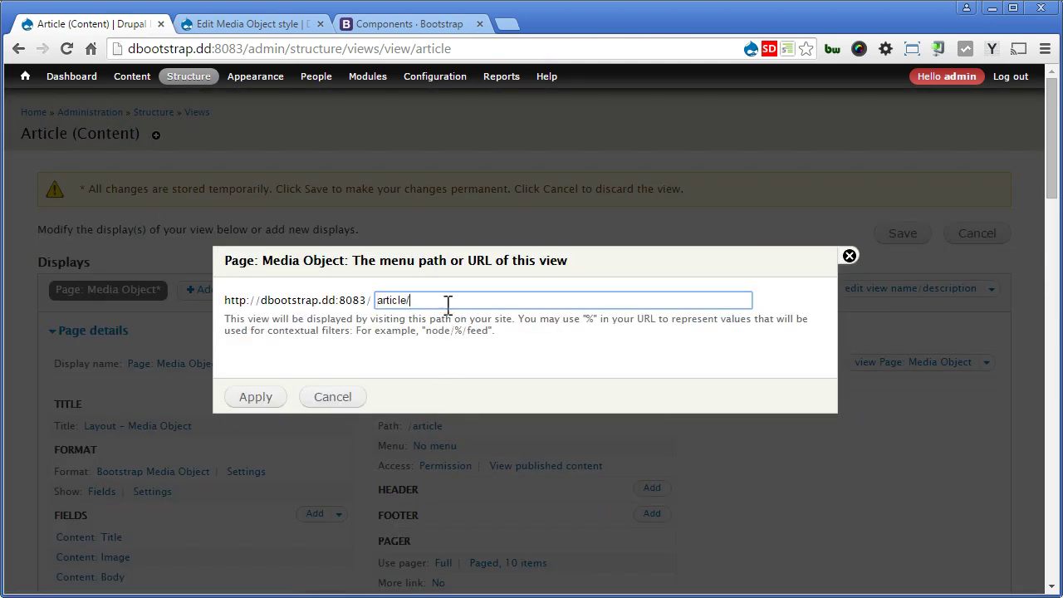
text(/media-object)
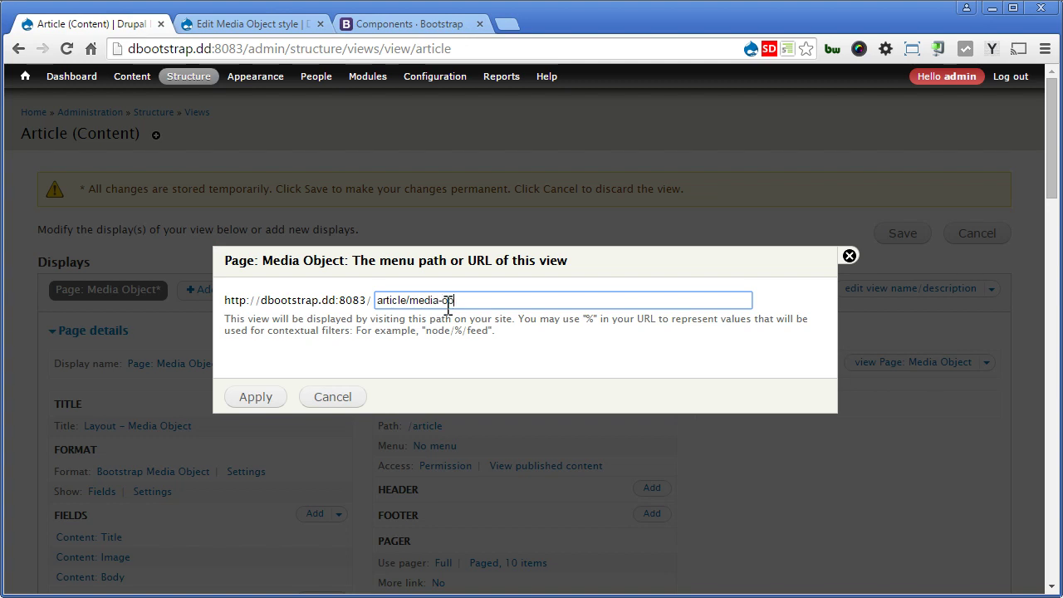
click(257, 399)
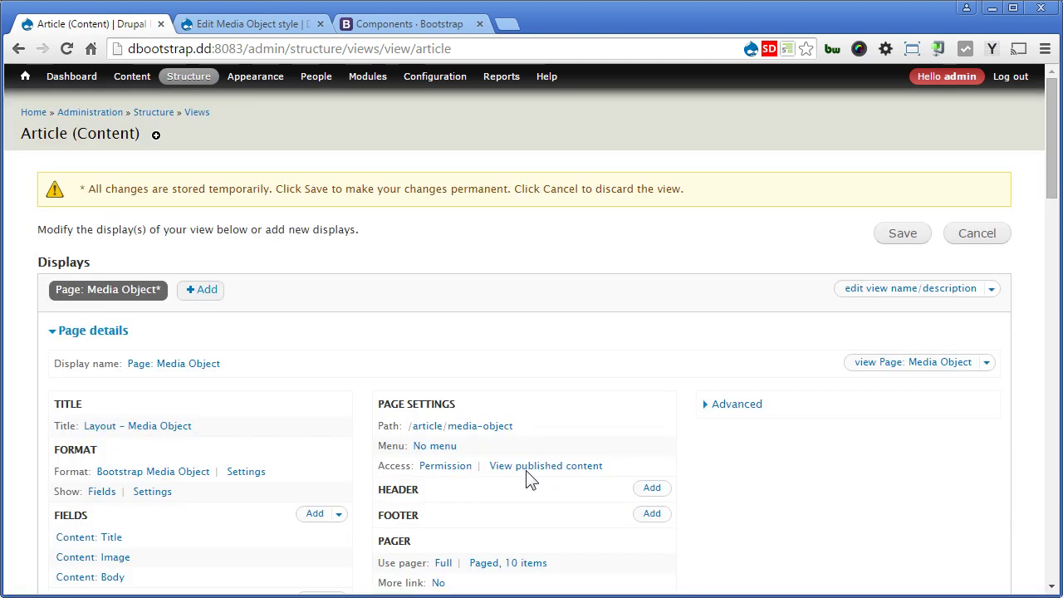
Add a normal Main menu entry titled 'Media Object' for the page
click(434, 446)
click(310, 326)
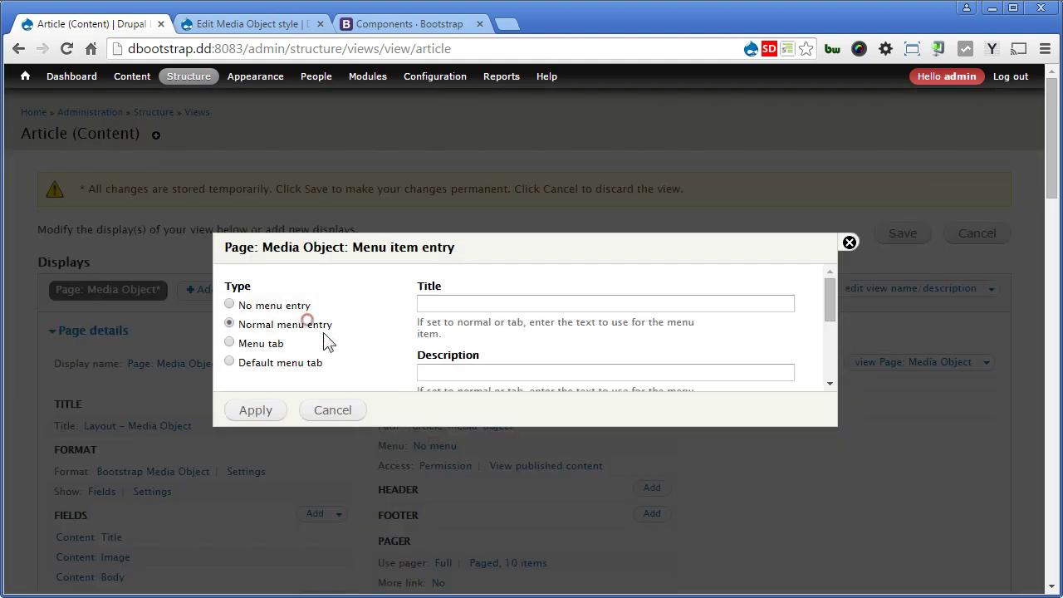
click(472, 306)
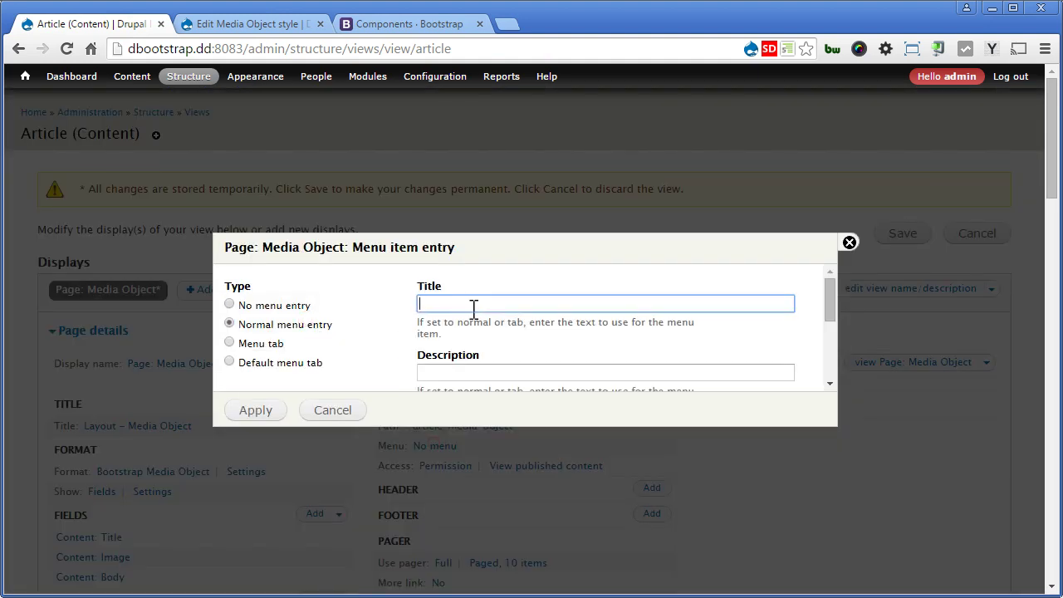
text(Media Object)
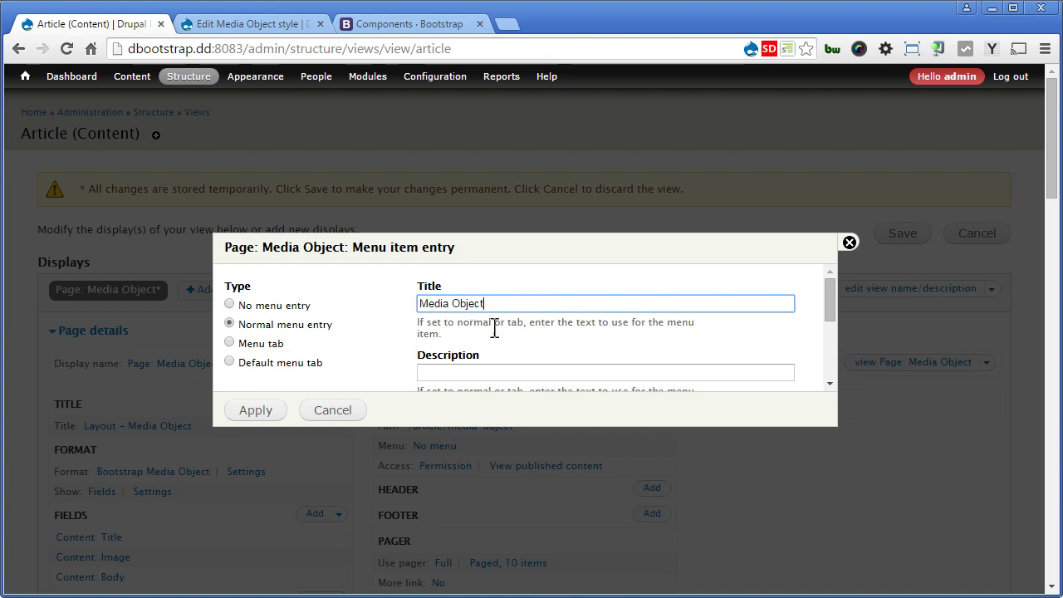
scroll(524, 309, down, 3)
click(490, 275)
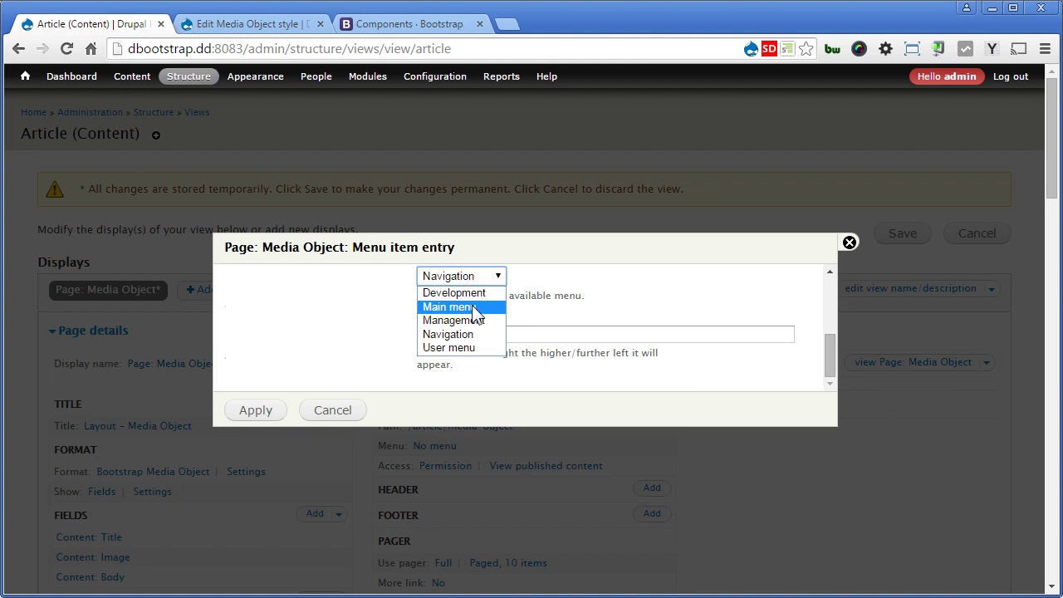
click(472, 306)
click(252, 409)
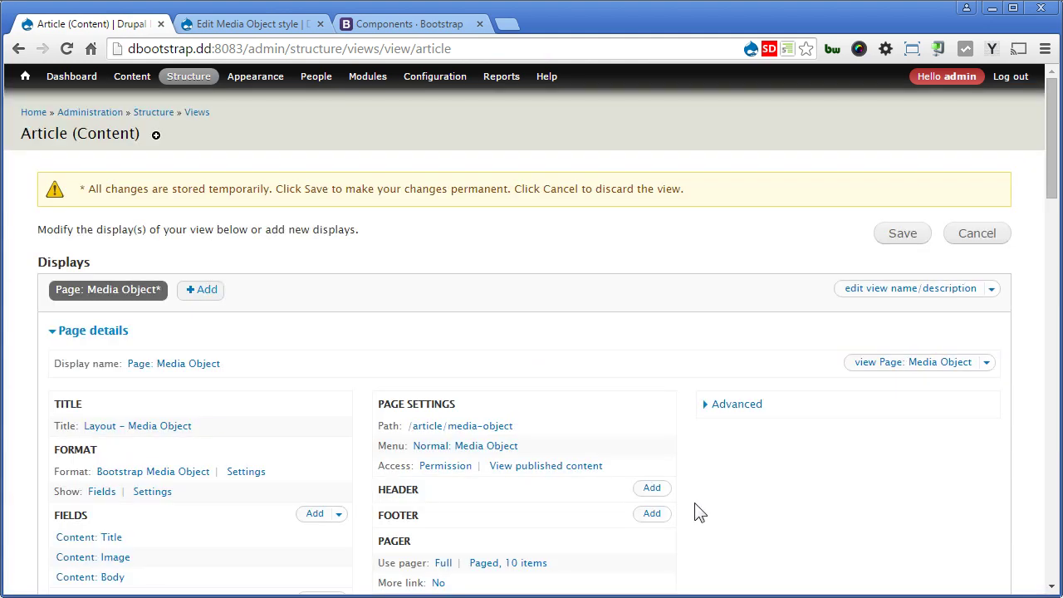
Check the trimmed teasers in the preview, then save the Article view
scroll(745, 492, down, 3)
scroll(746, 492, down, 2)
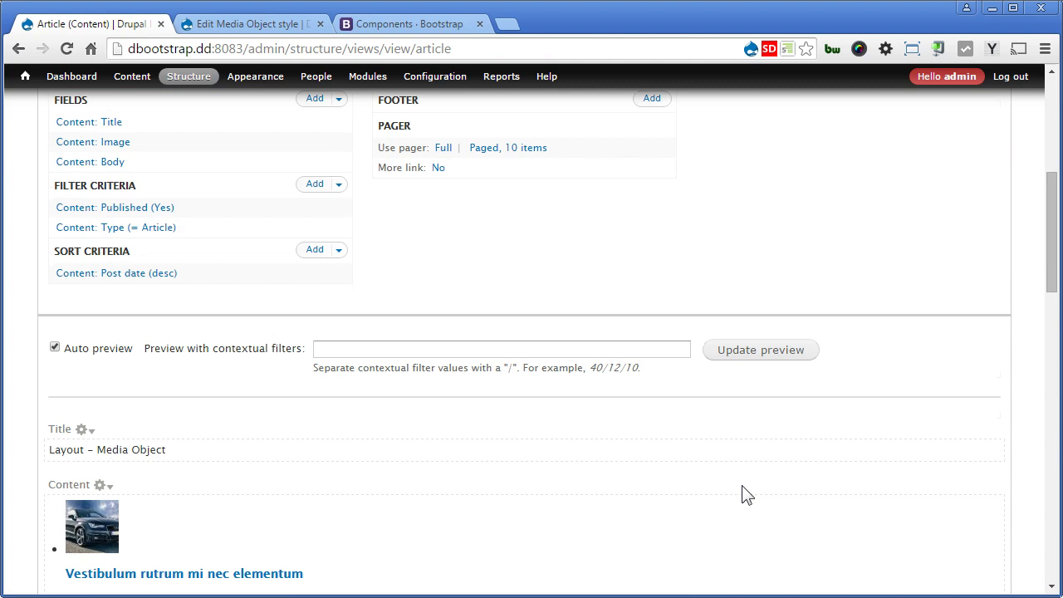
scroll(764, 422, down, 4)
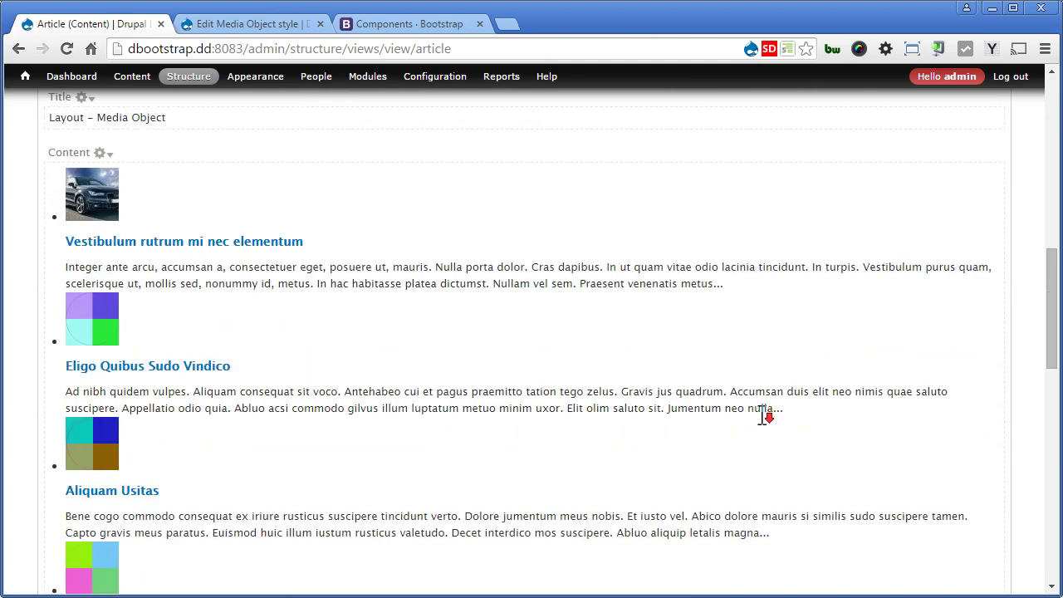
scroll(761, 417, down, 2)
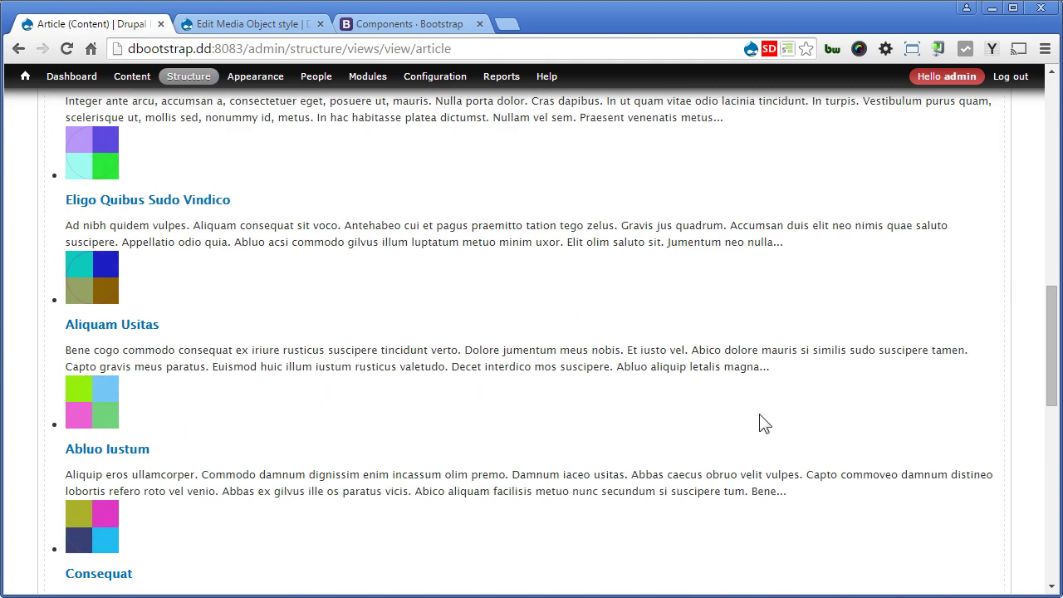
scroll(764, 422, up, 8)
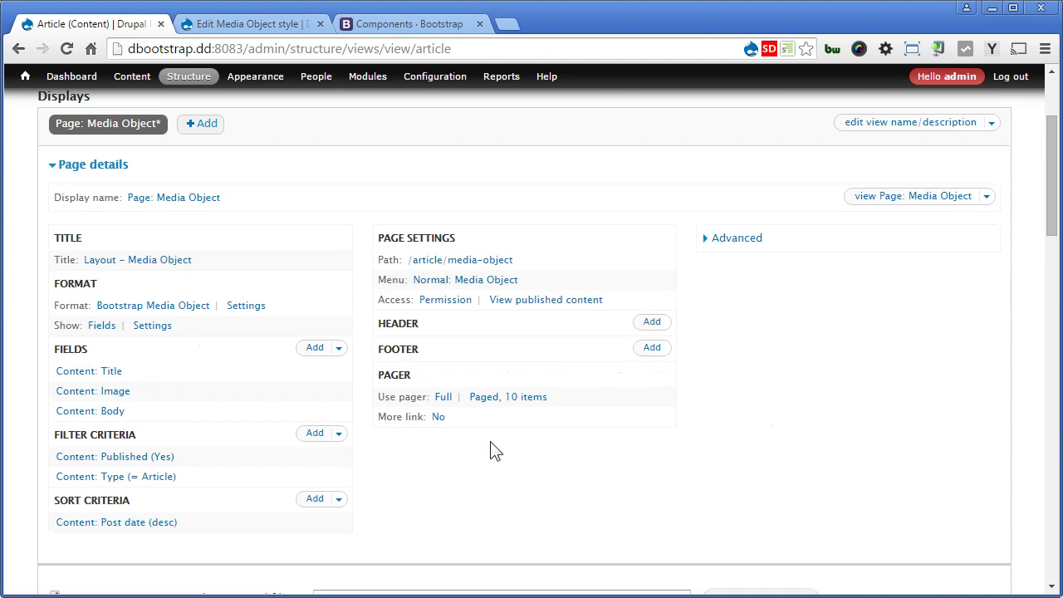
scroll(494, 448, up, 2)
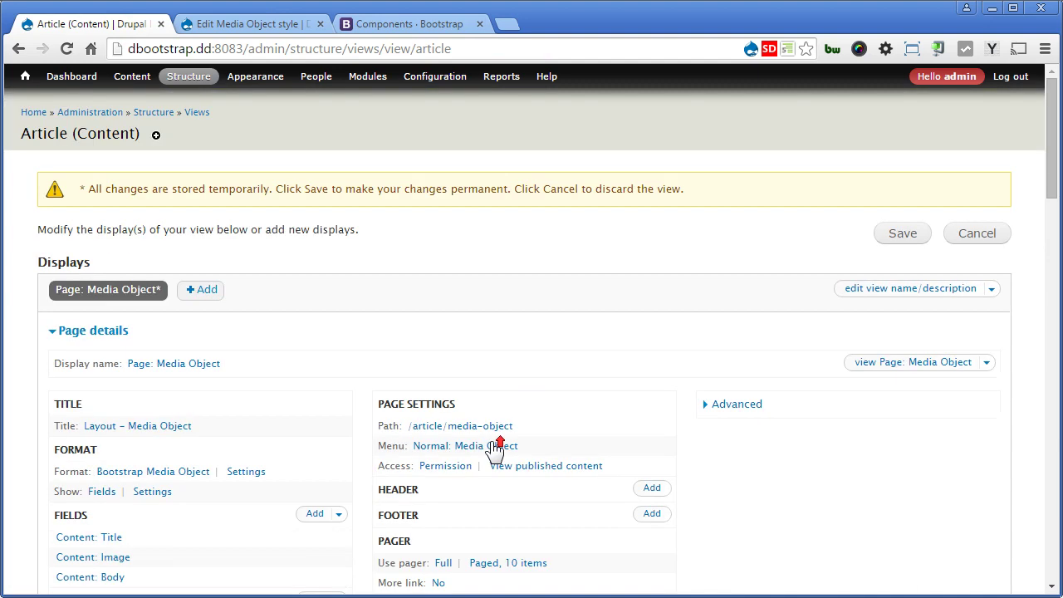
click(893, 234)
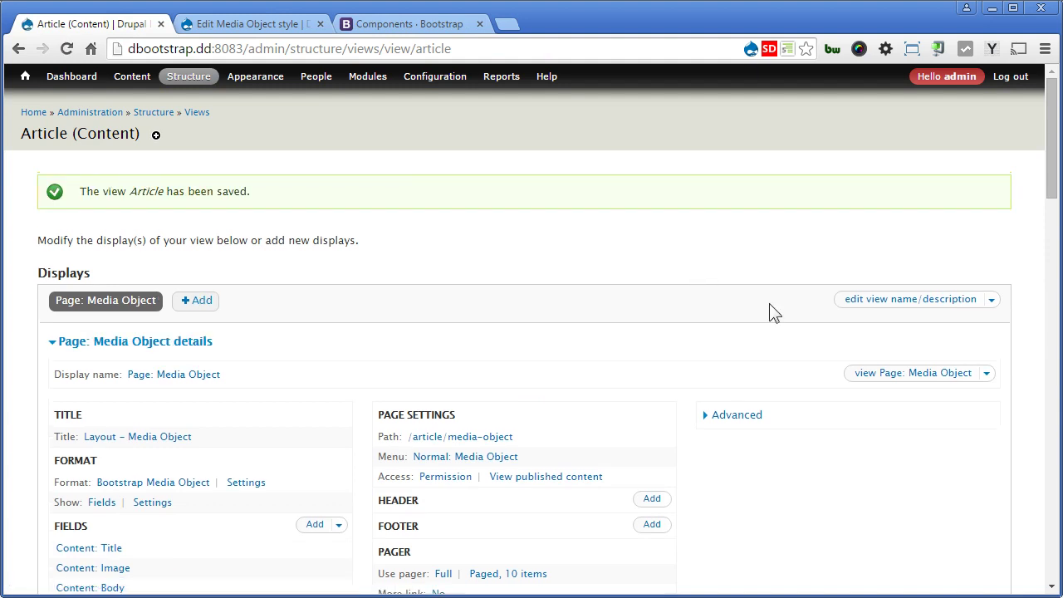
Open the live Media Object page, narrow the window to test reflow, then restore 1280 × 720
click(893, 376)
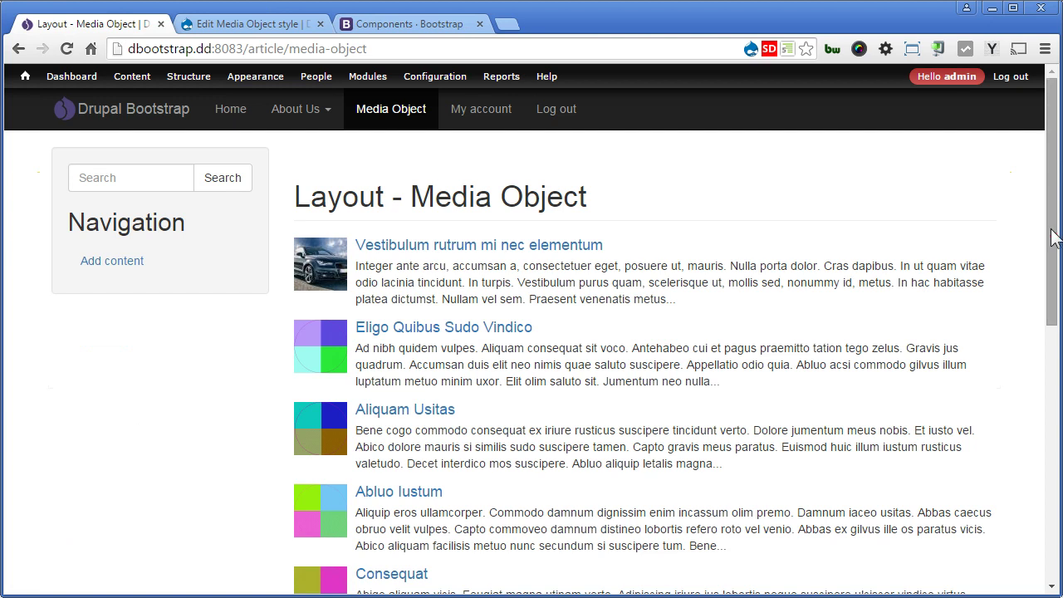
drag(1051, 295, 1011, 204)
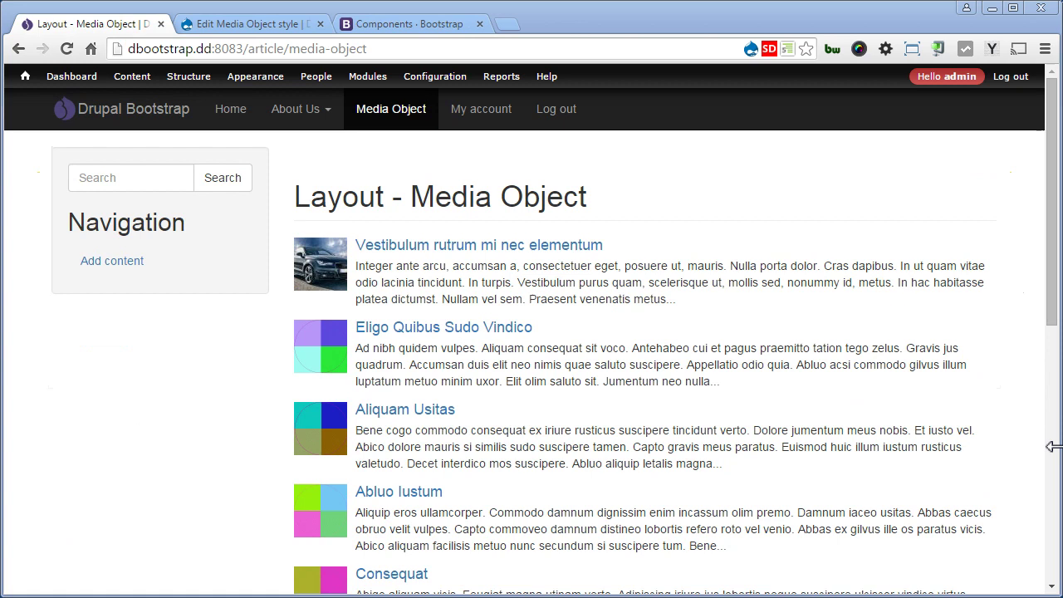
drag(1053, 446, 388, 452)
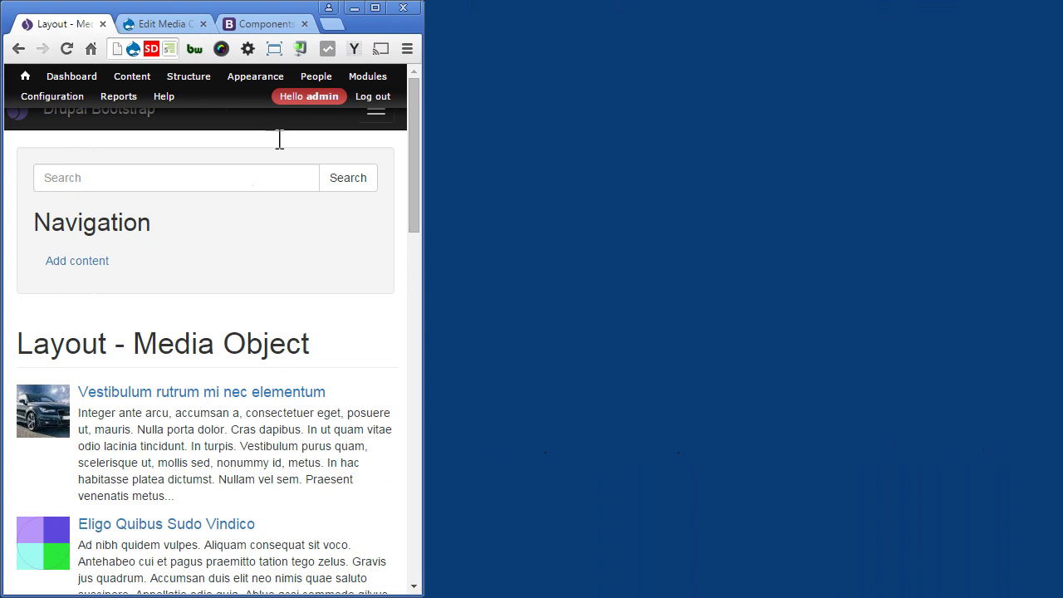
click(271, 48)
click(182, 486)
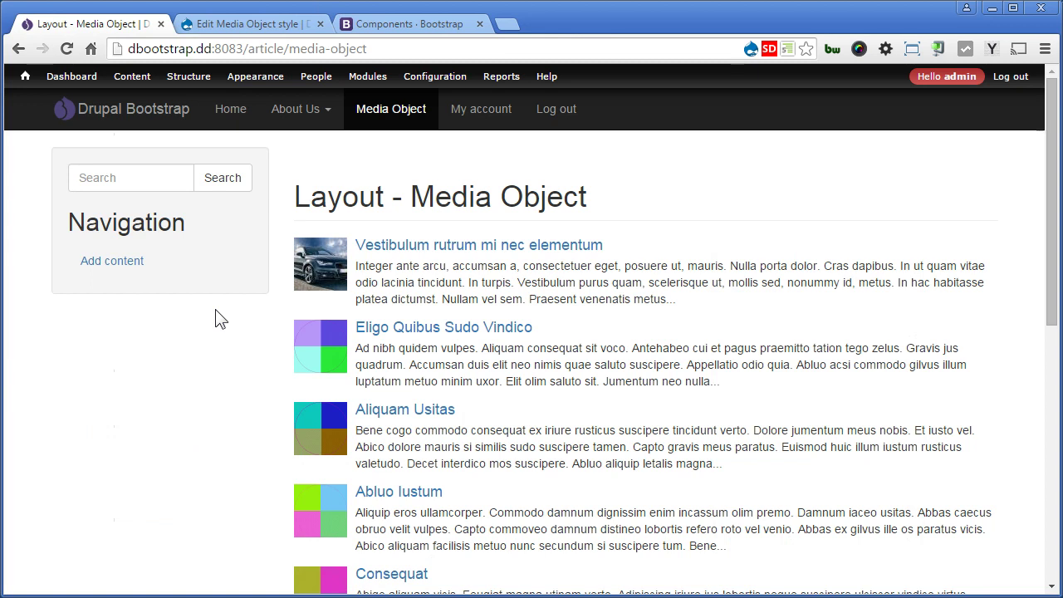
Add a block display to the Article view named 'Block: Latest Articles'
click(995, 158)
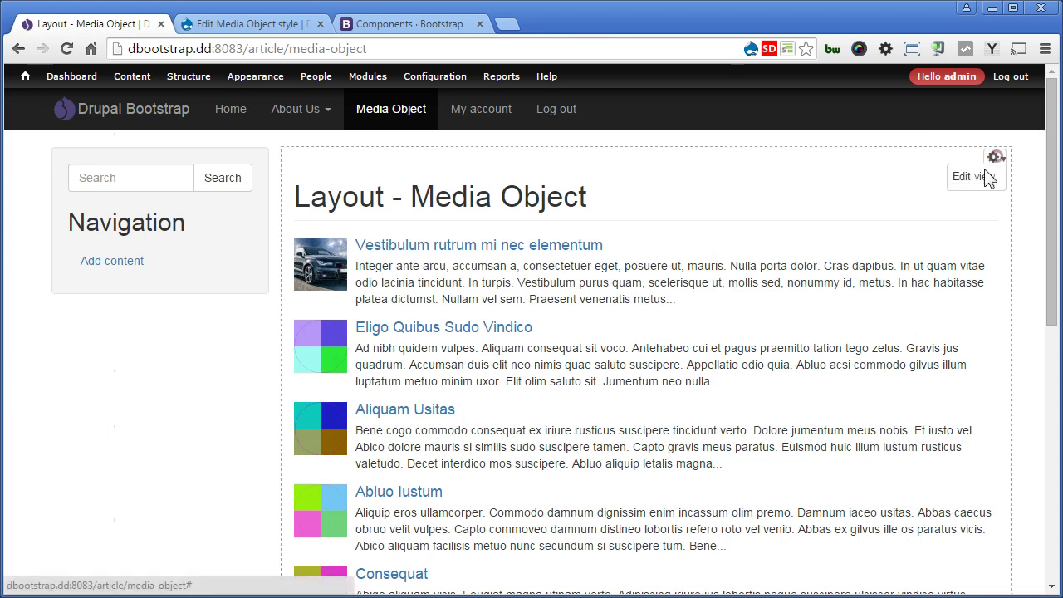
click(980, 177)
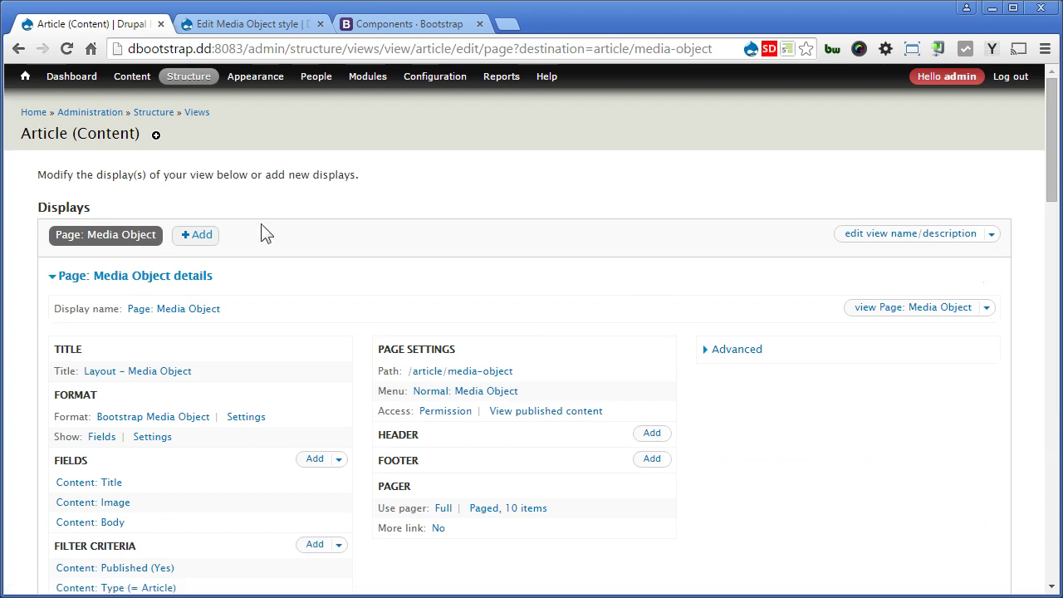
click(208, 235)
click(196, 280)
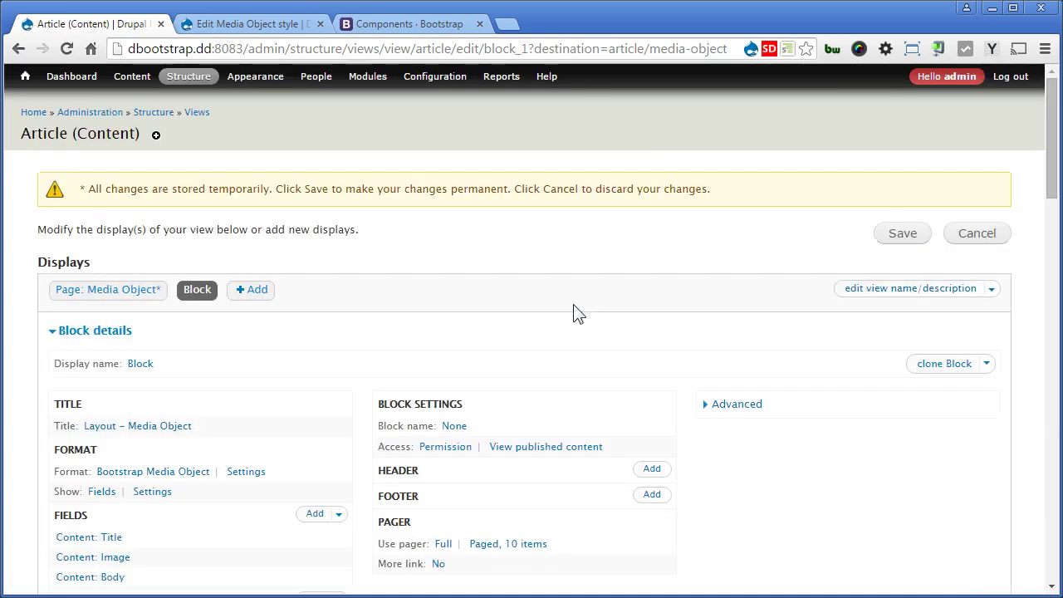
scroll(579, 312, down, 1)
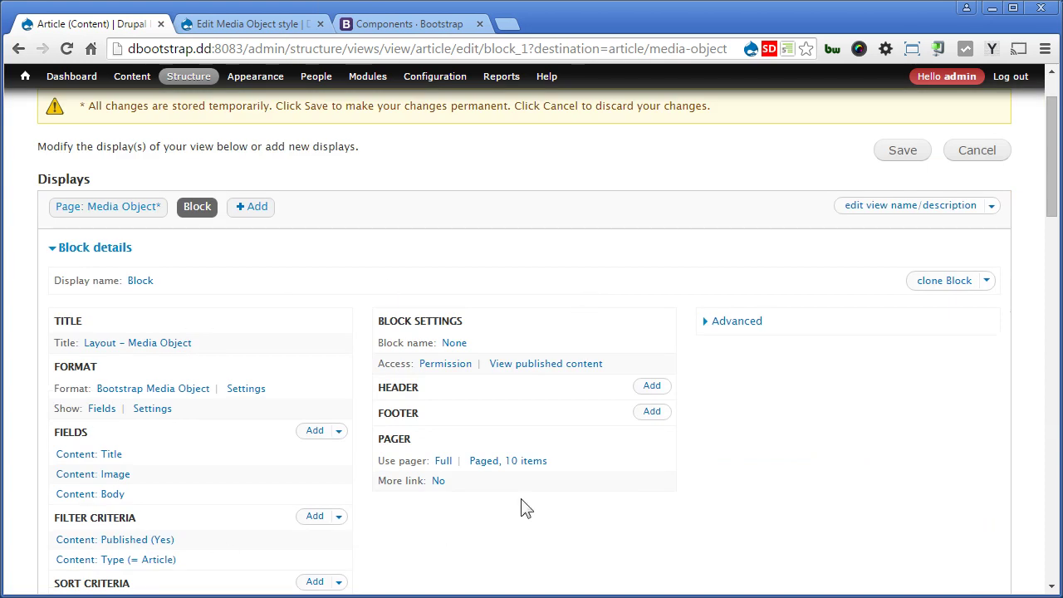
click(139, 281)
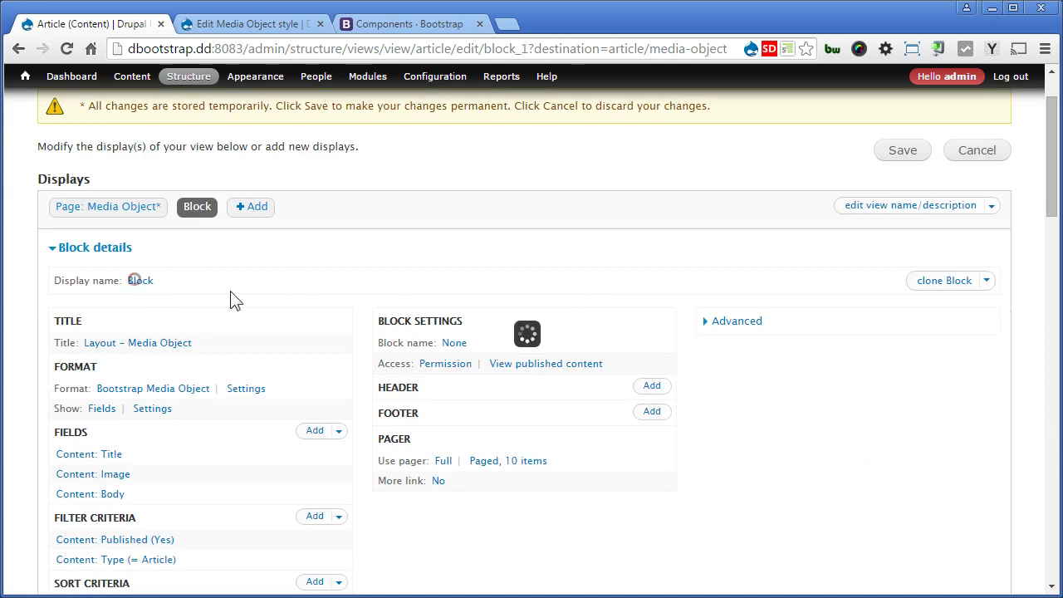
click(273, 298)
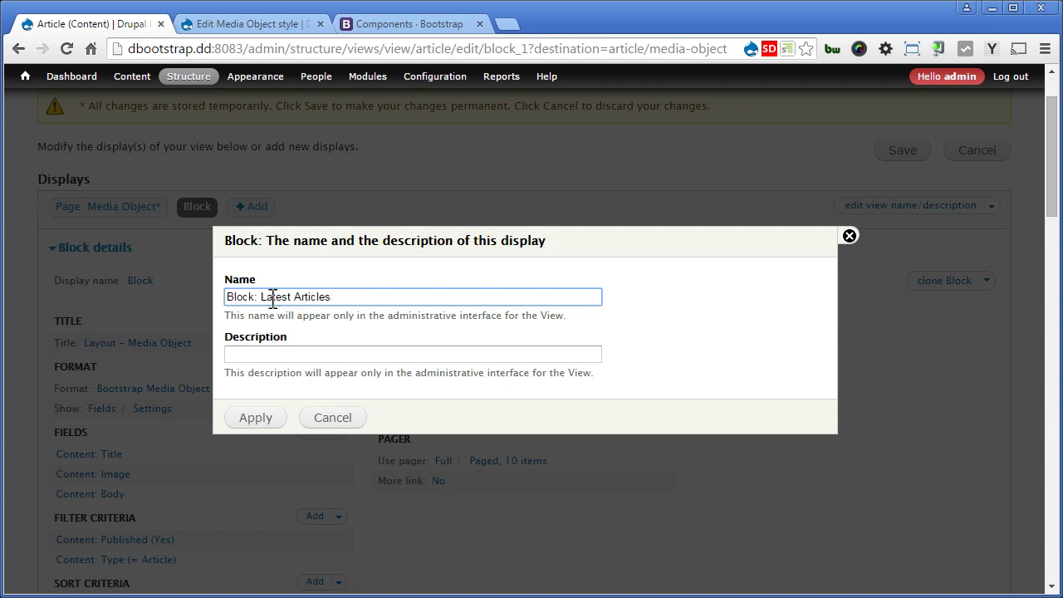
click(254, 422)
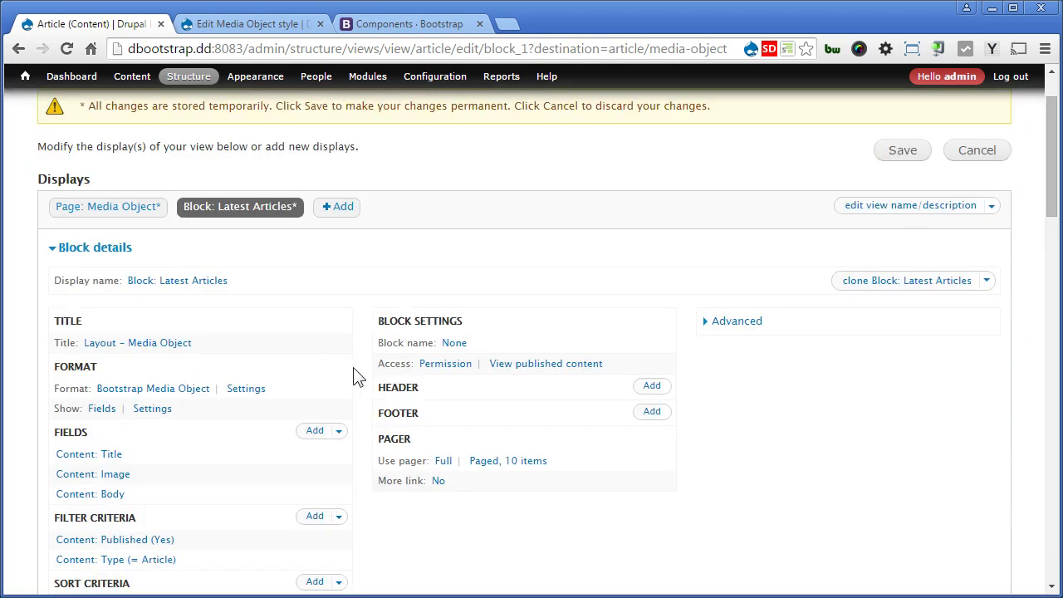
Override the title to 'Latest Articles' for this block only
click(112, 343)
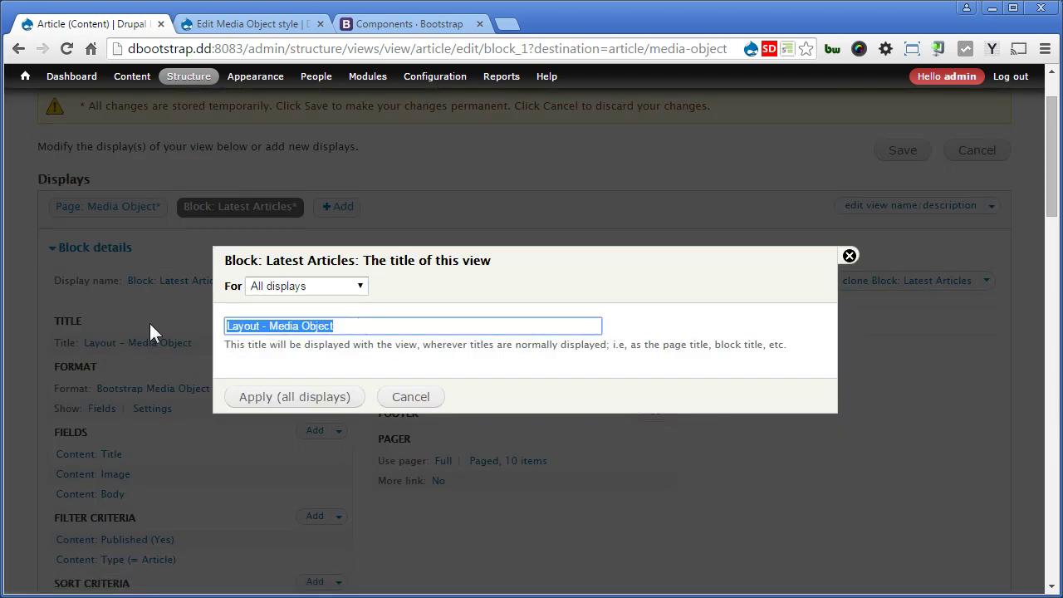
text(Latest )
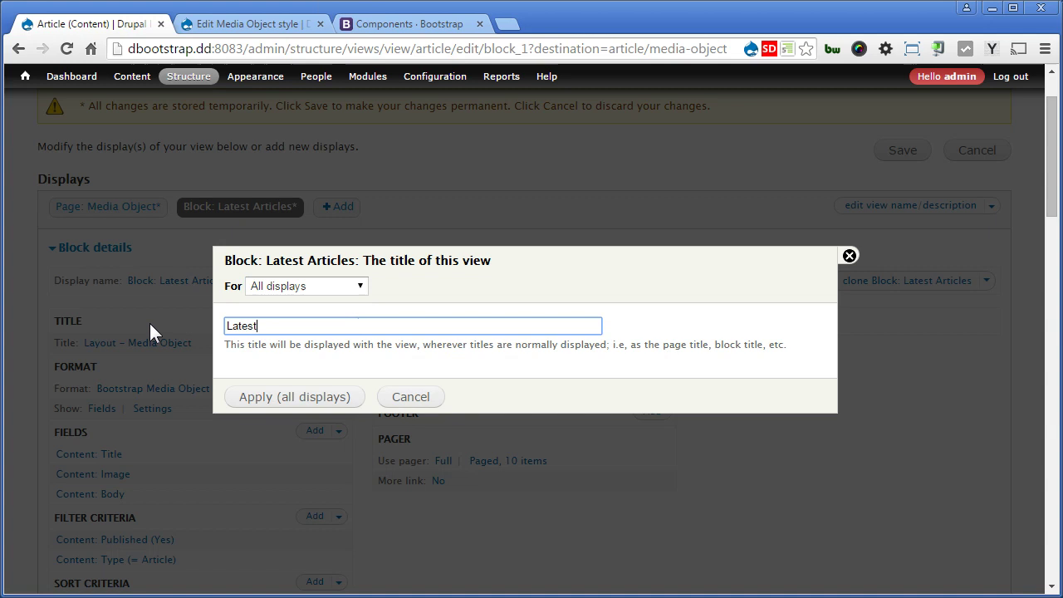
text(Articles)
click(315, 286)
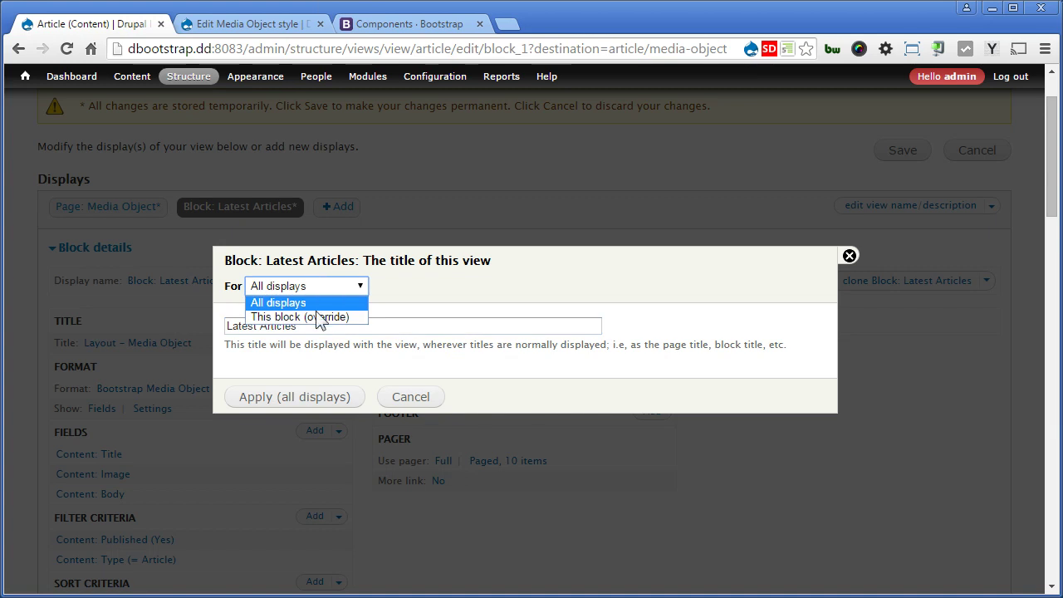
click(320, 316)
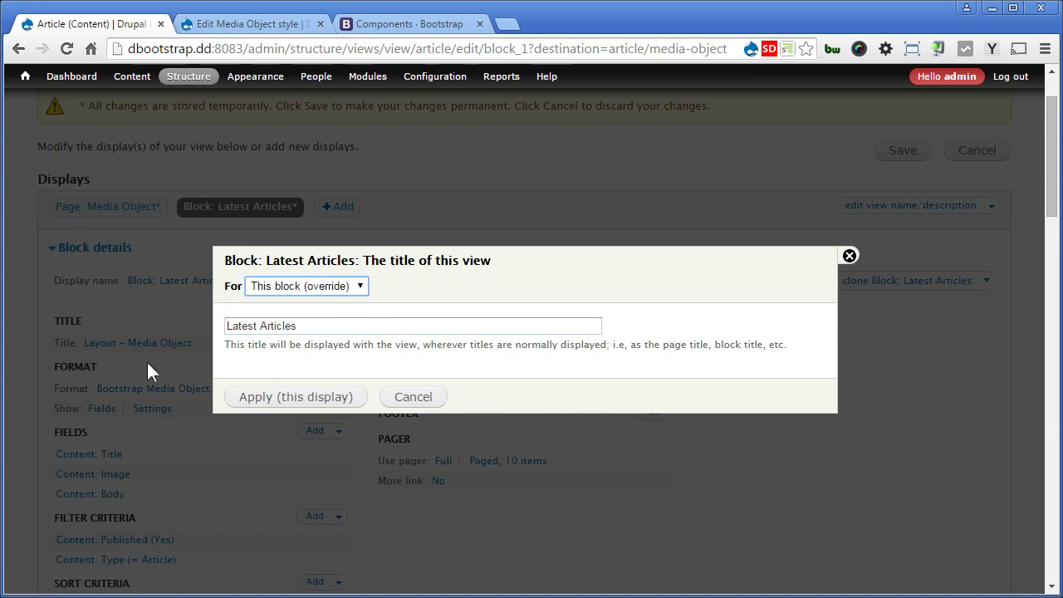
click(311, 399)
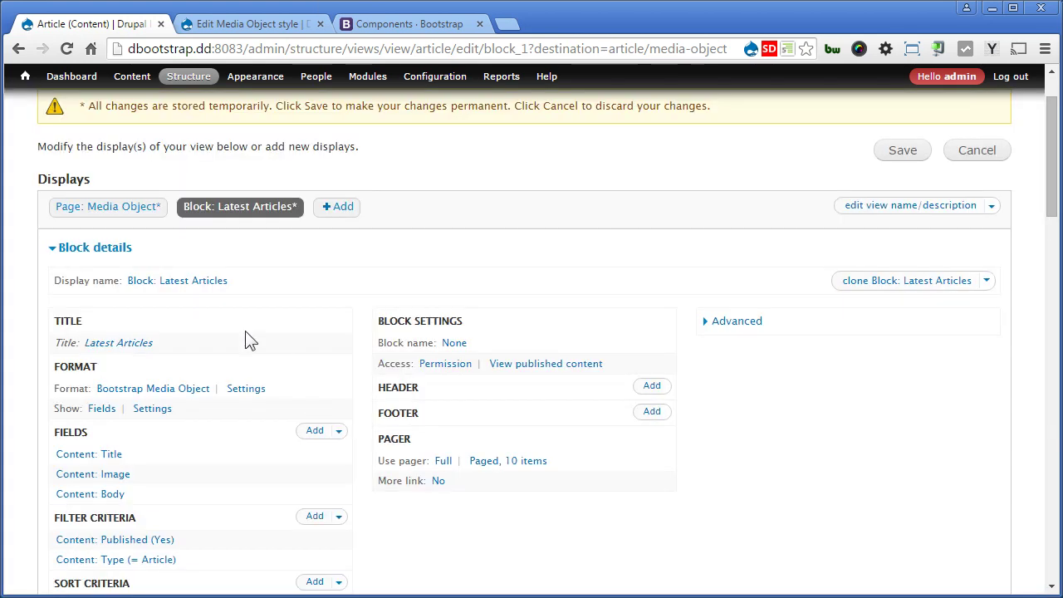
Override the block's pager to display a specified number of items, set to 3
scroll(304, 353, down, 2)
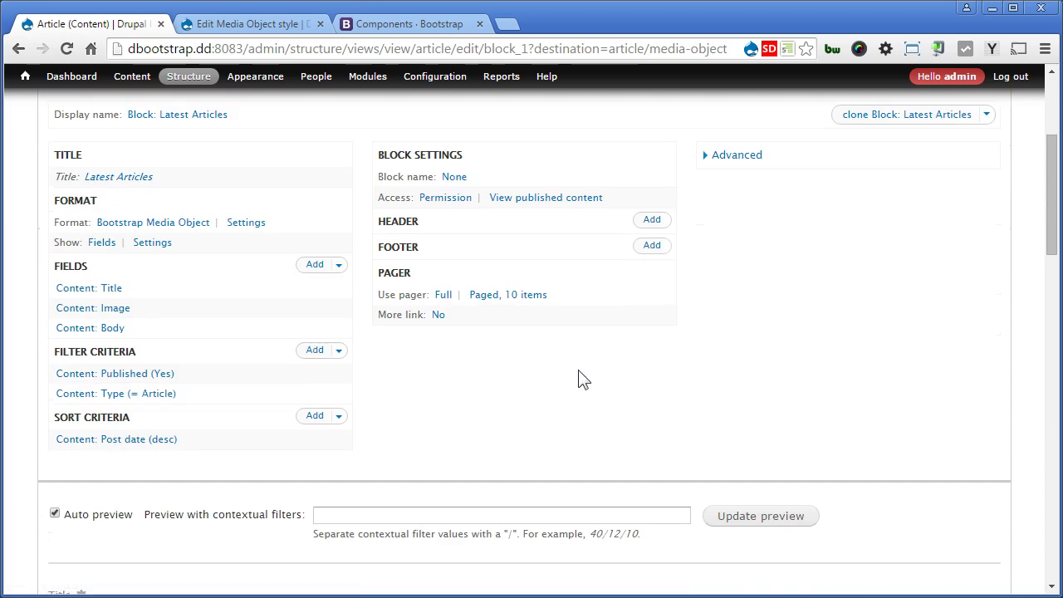
click(444, 295)
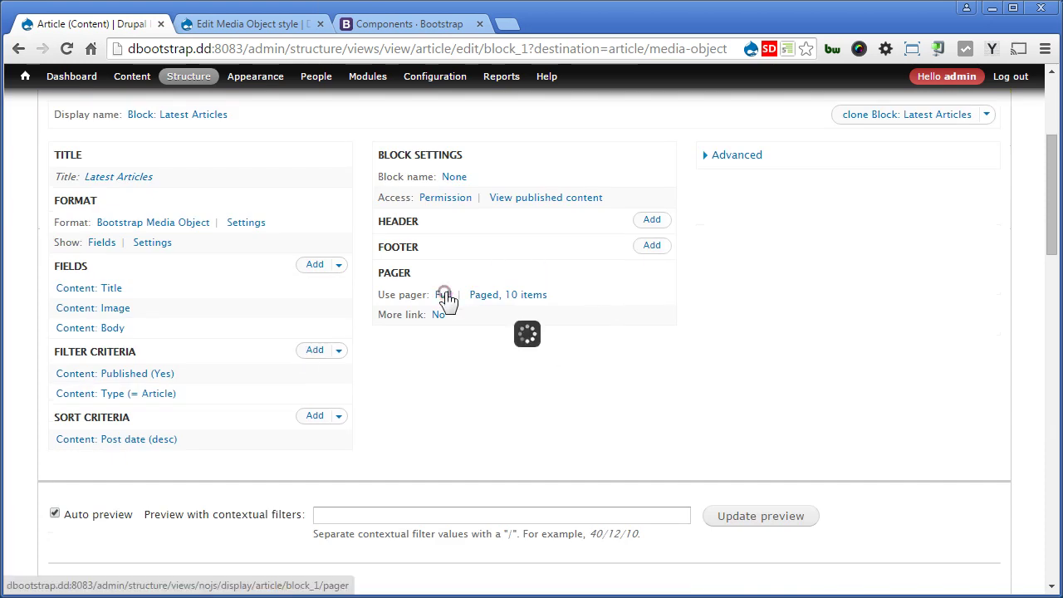
click(292, 301)
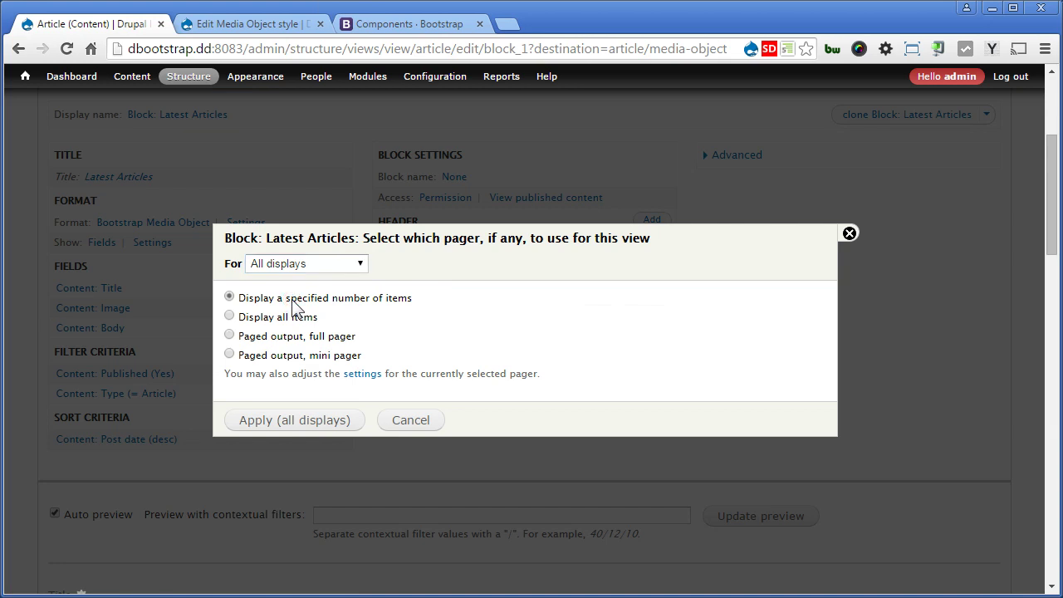
click(301, 264)
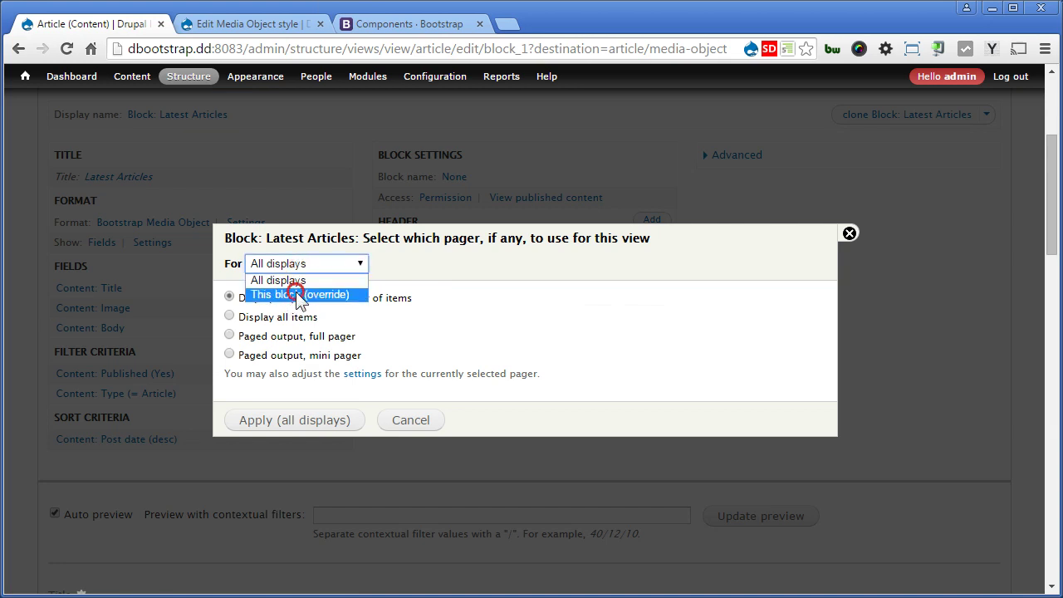
click(297, 295)
click(285, 425)
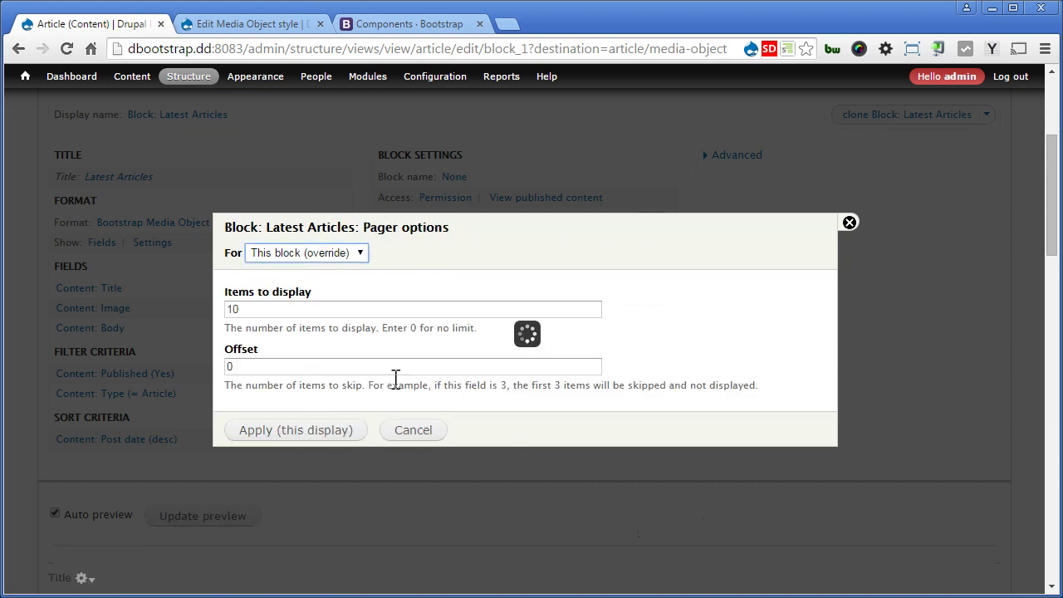
double_click(280, 308)
text(3)
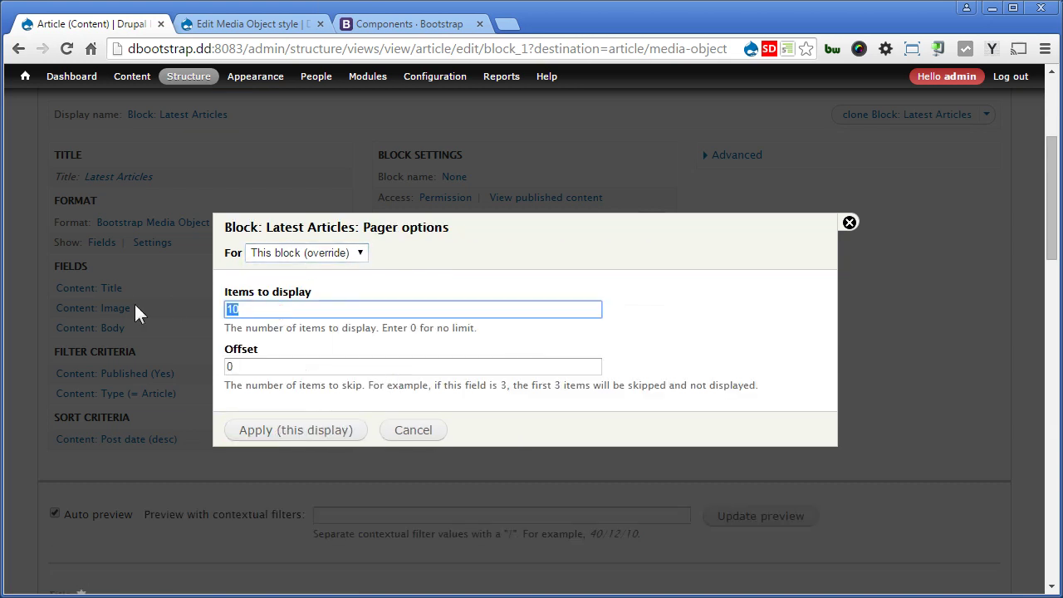
click(297, 431)
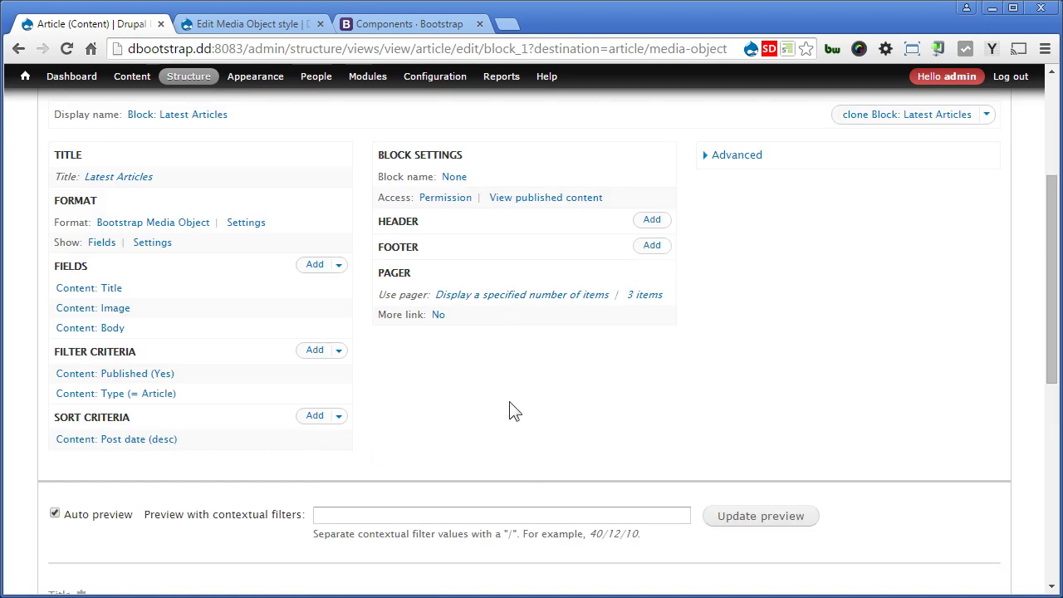
click(437, 316)
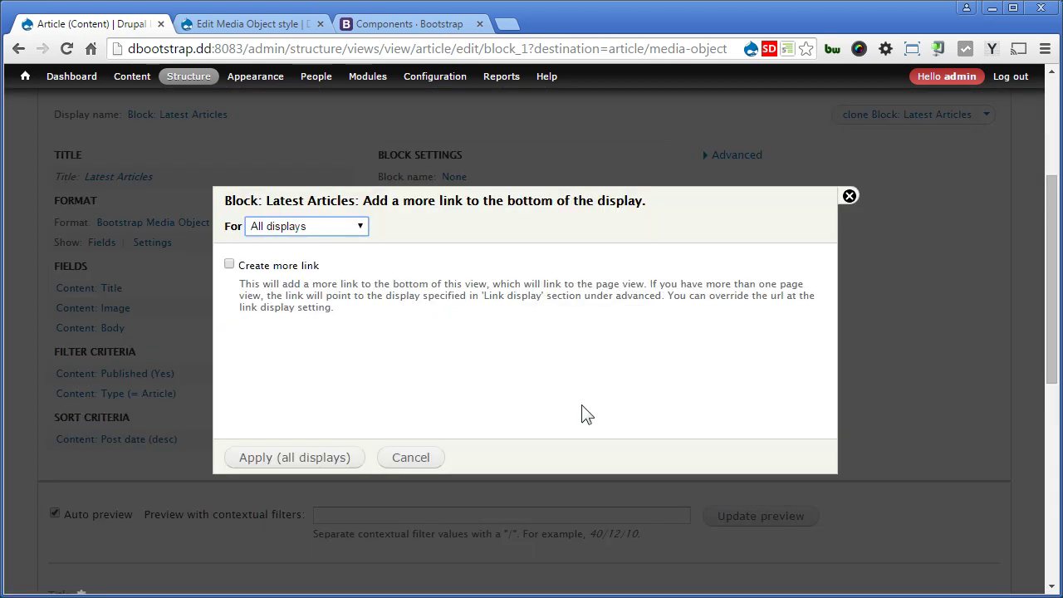
Add an always-shown '+ View All' more link to this block only, then save the view
click(313, 267)
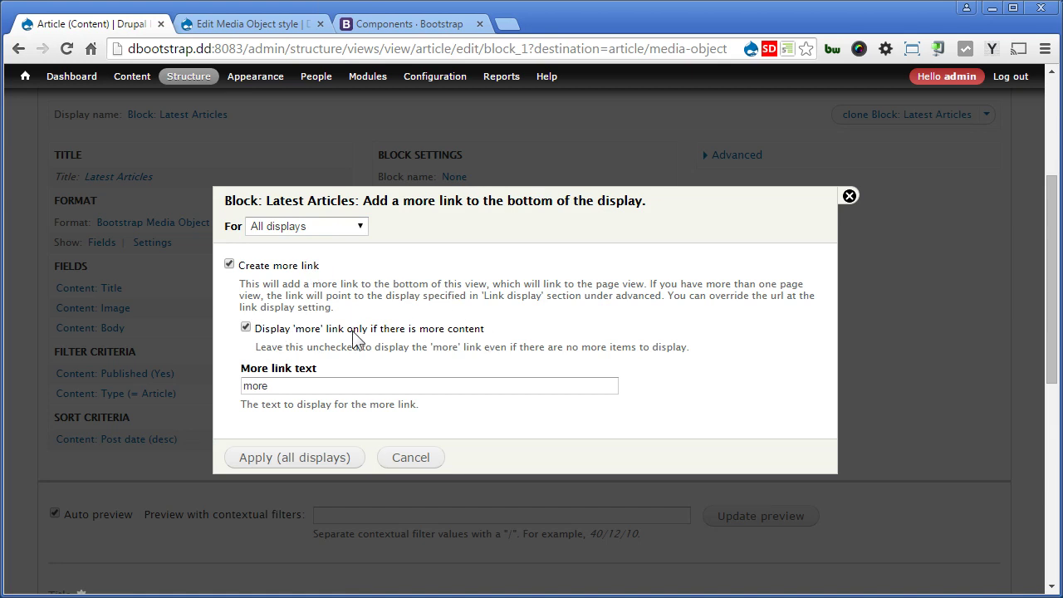
click(289, 329)
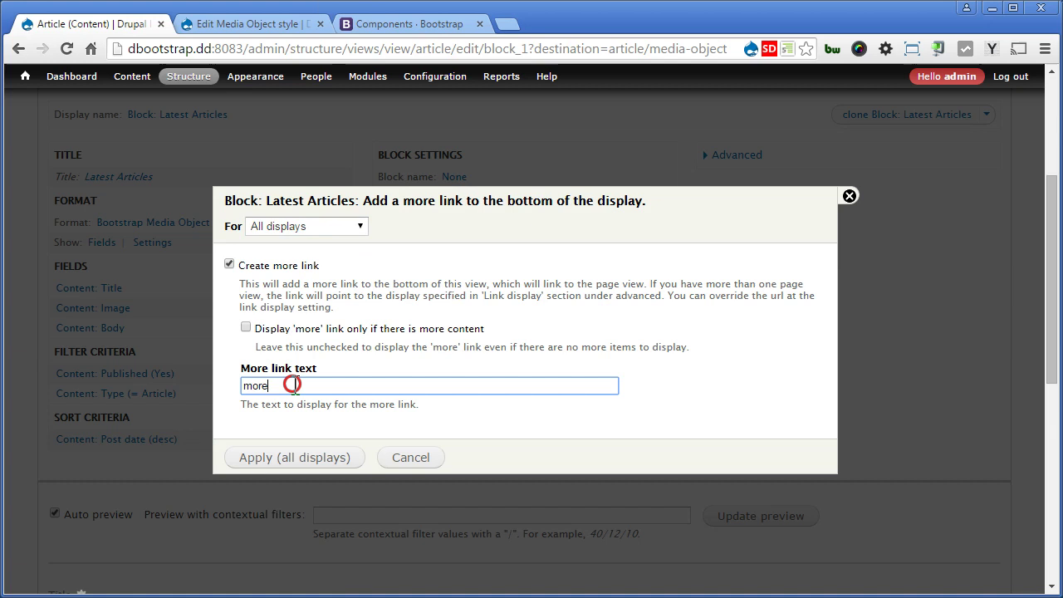
double_click(292, 384)
key(BackSpace)
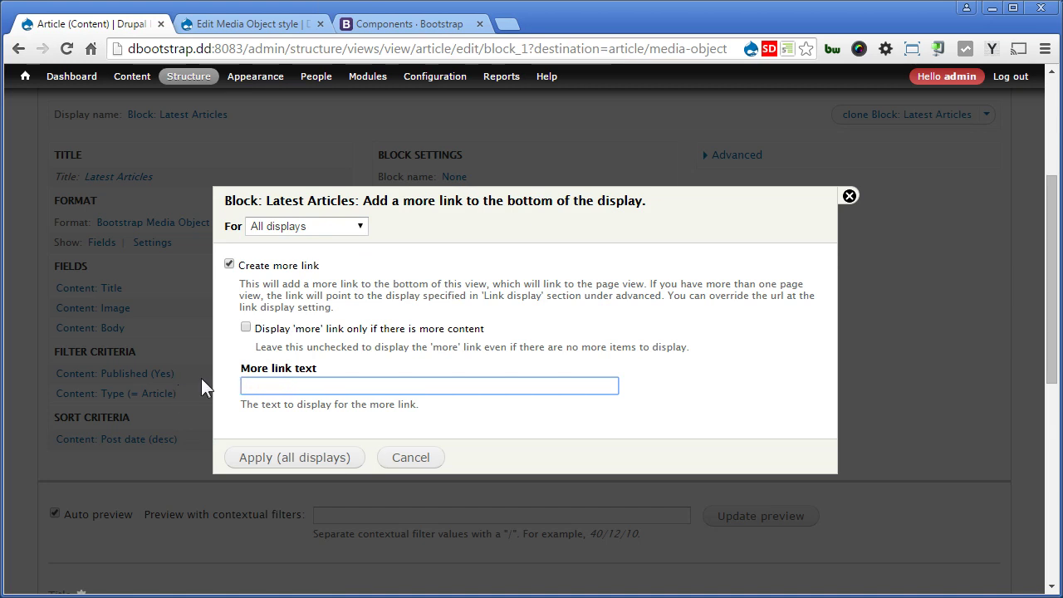
text(+ View All)
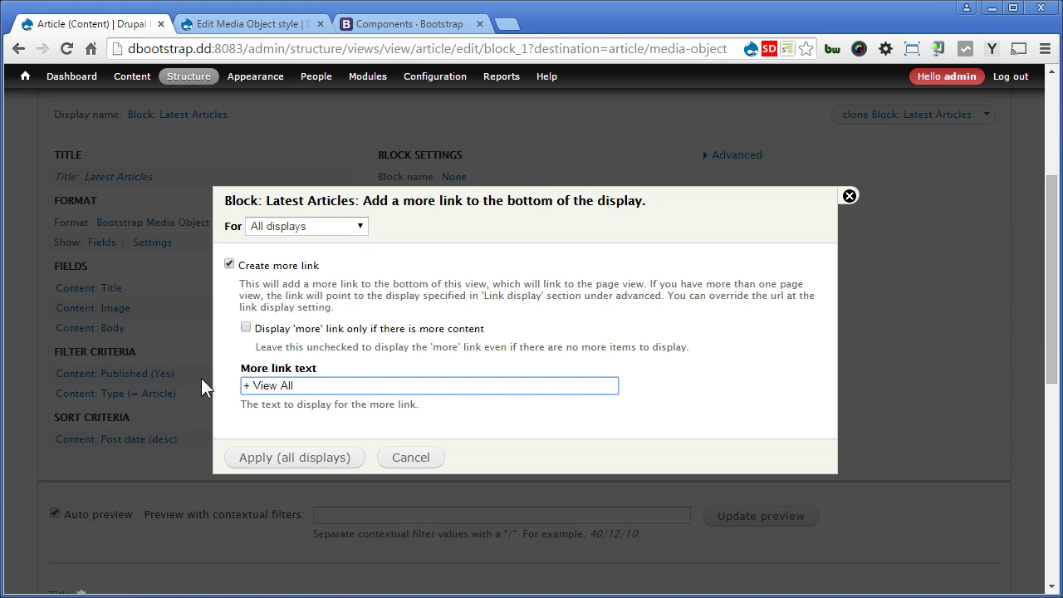
click(340, 227)
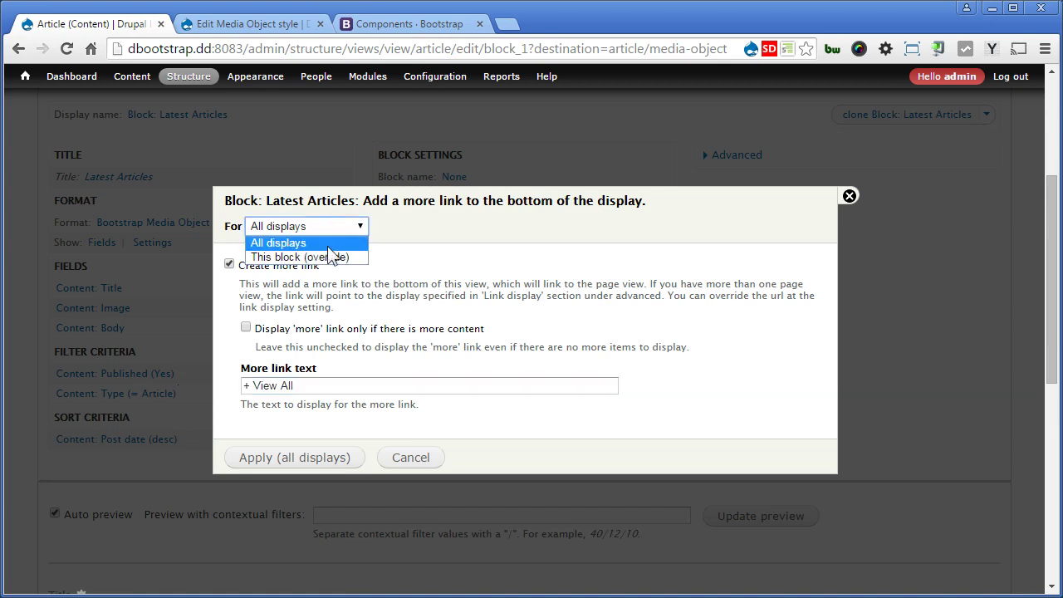
click(326, 256)
click(285, 457)
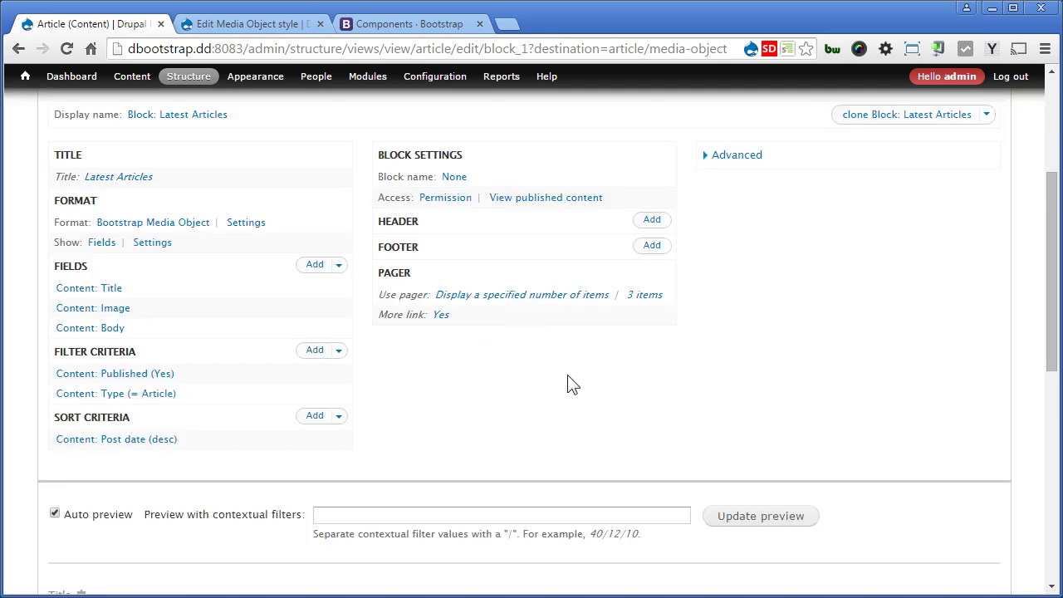
scroll(772, 419, up, 3)
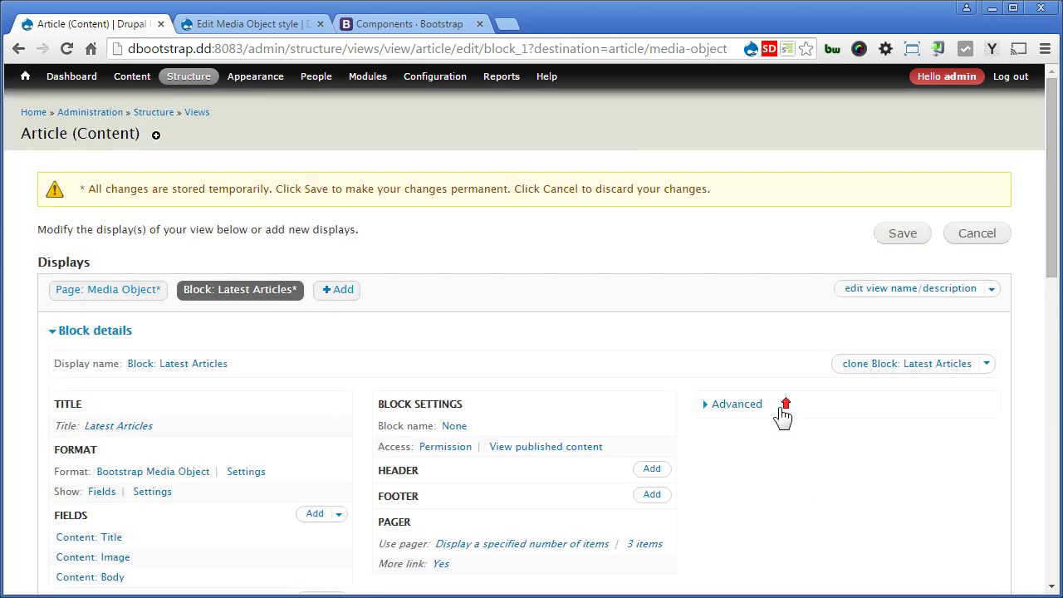
click(902, 235)
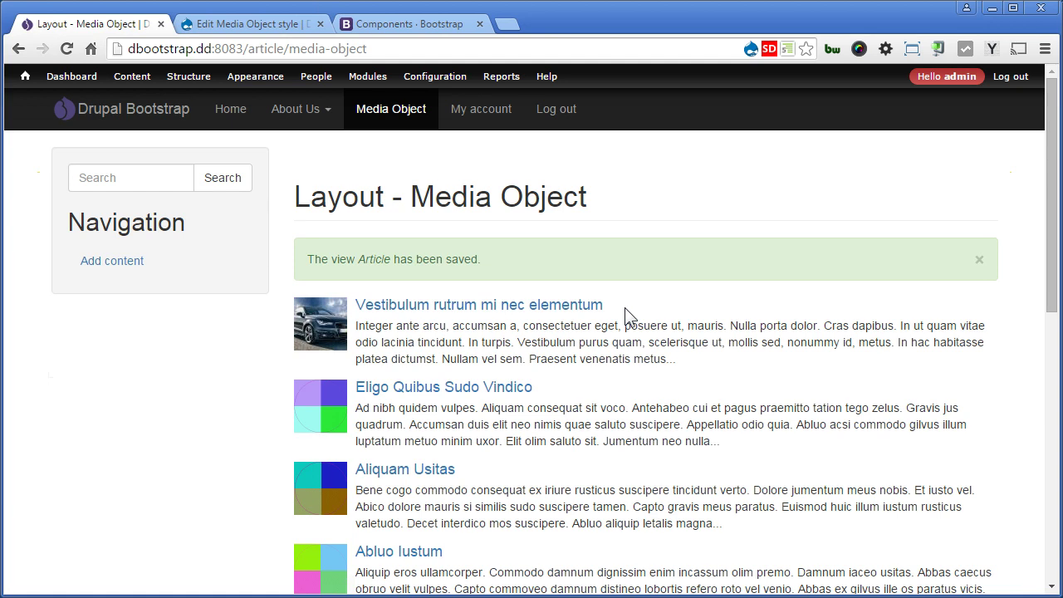
Place the Latest Articles block in the Primary region and save the block layout
mouse_move(188, 79)
click(178, 99)
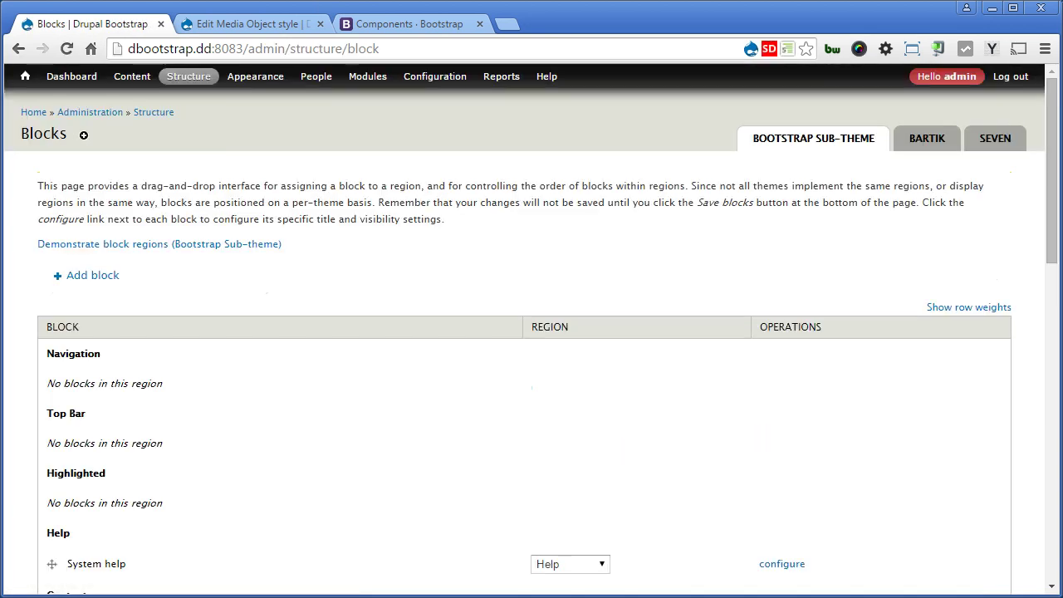
drag(1051, 230, 1051, 547)
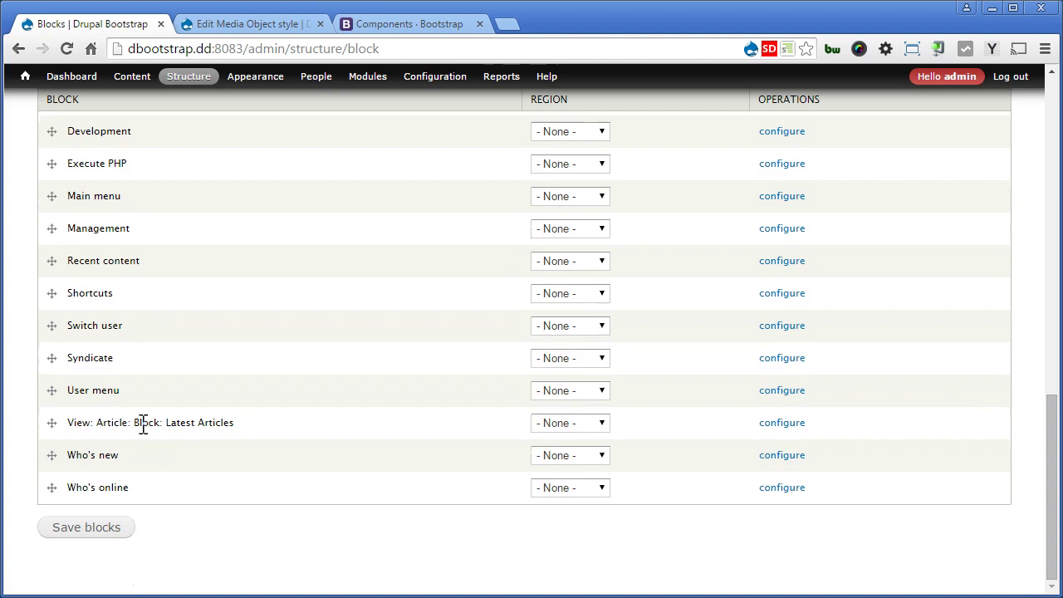
click(600, 425)
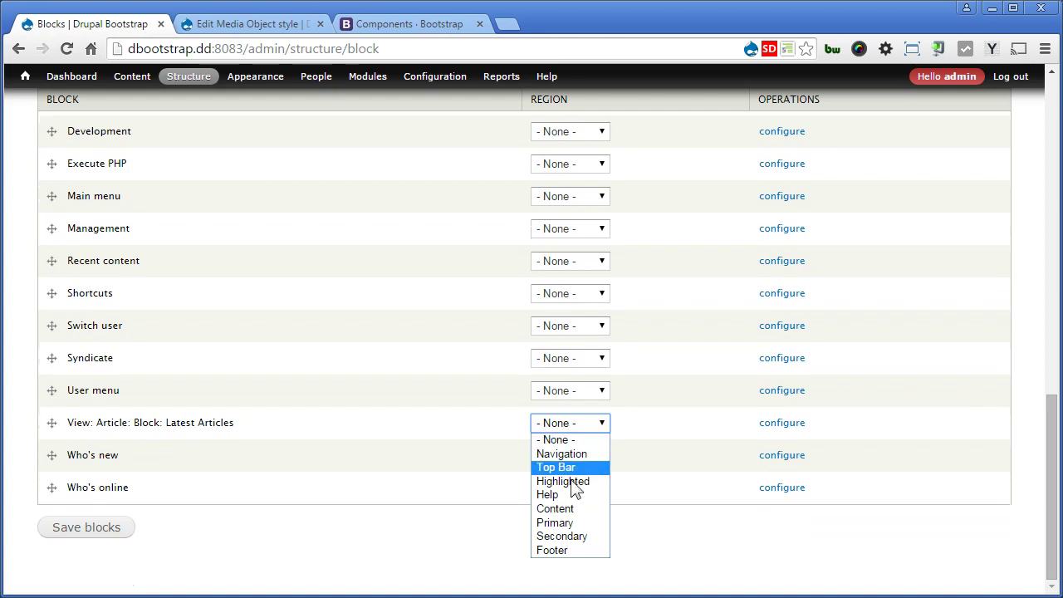
click(570, 523)
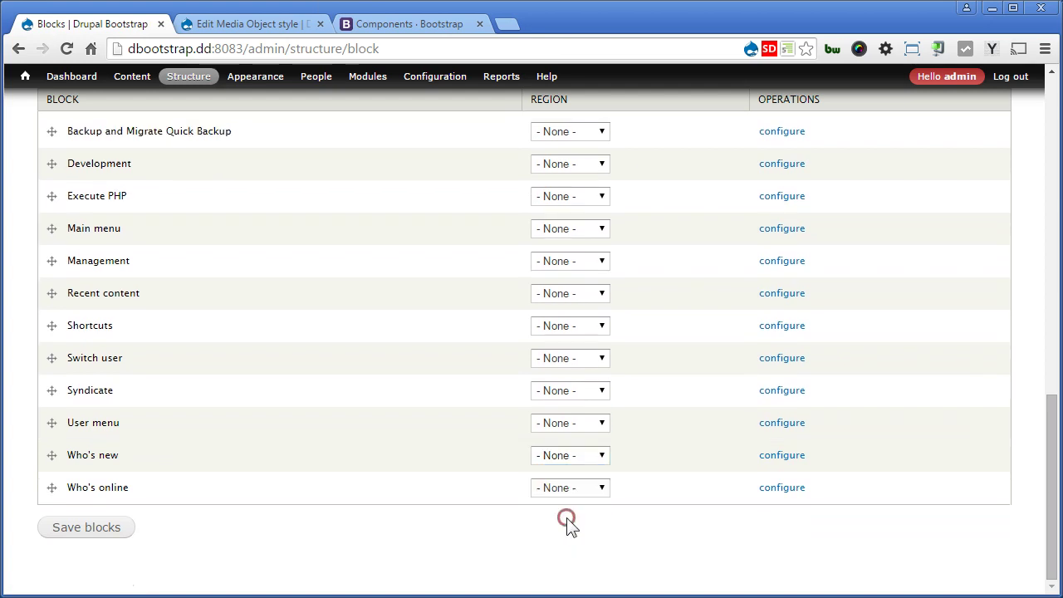
click(132, 528)
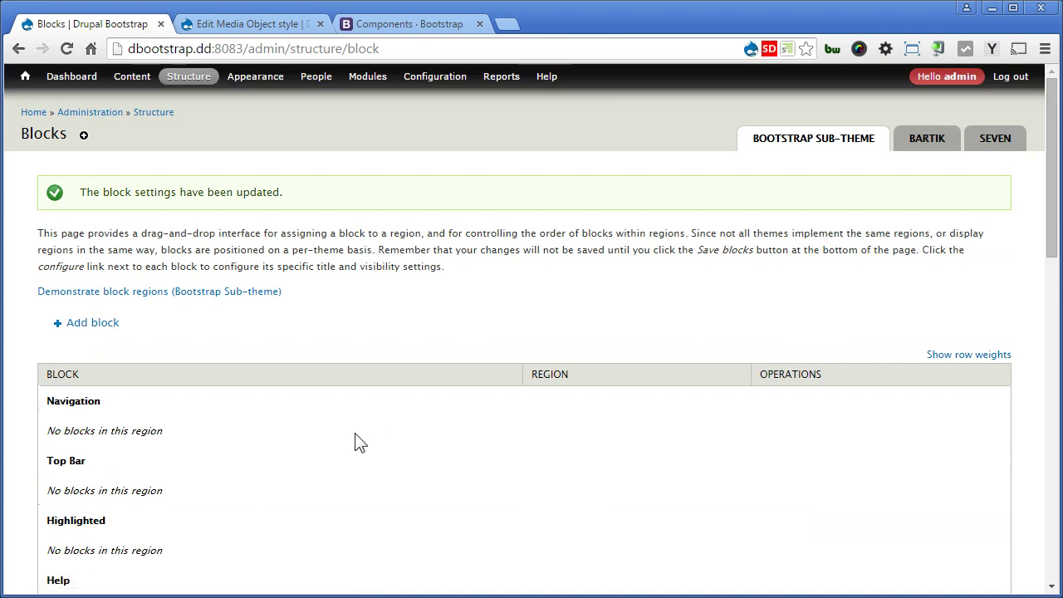
Go to the front page and select the first Latest Articles sidebar teaser to inspect its length
click(26, 77)
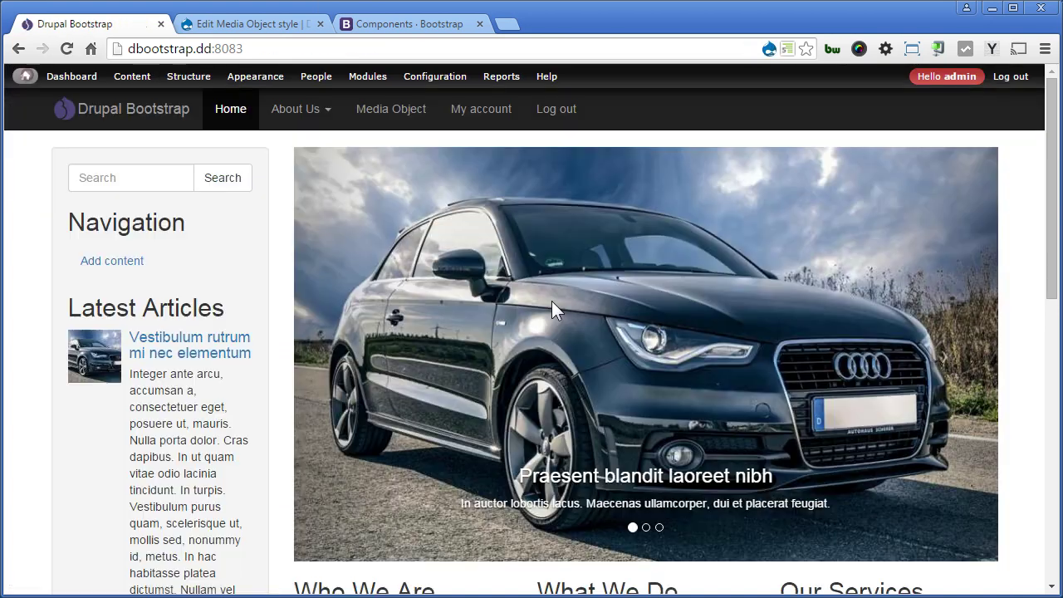
scroll(552, 301, down, 5)
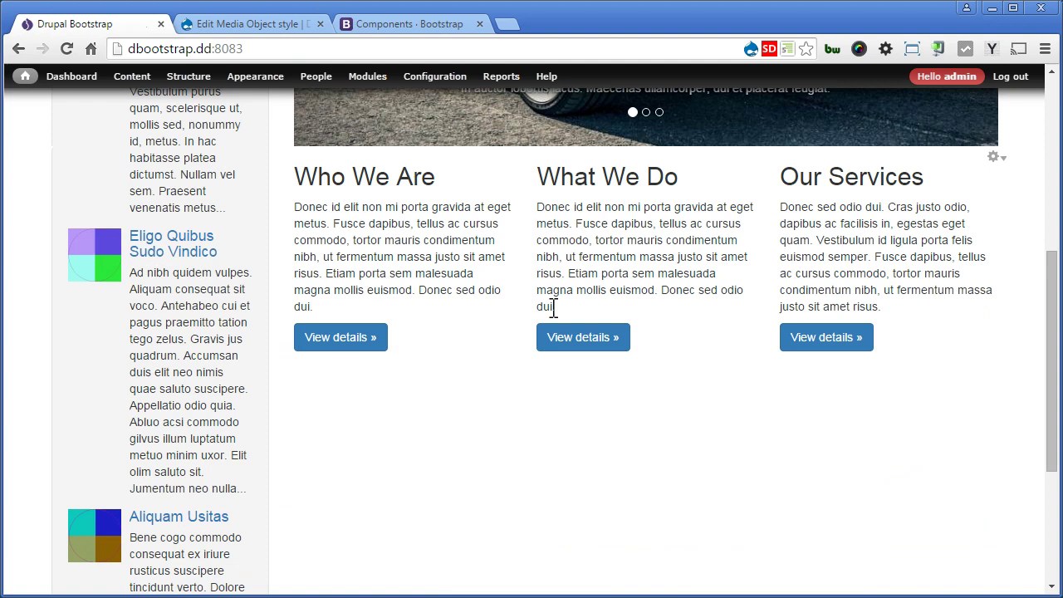
scroll(553, 308, up, 3)
drag(138, 208, 233, 457)
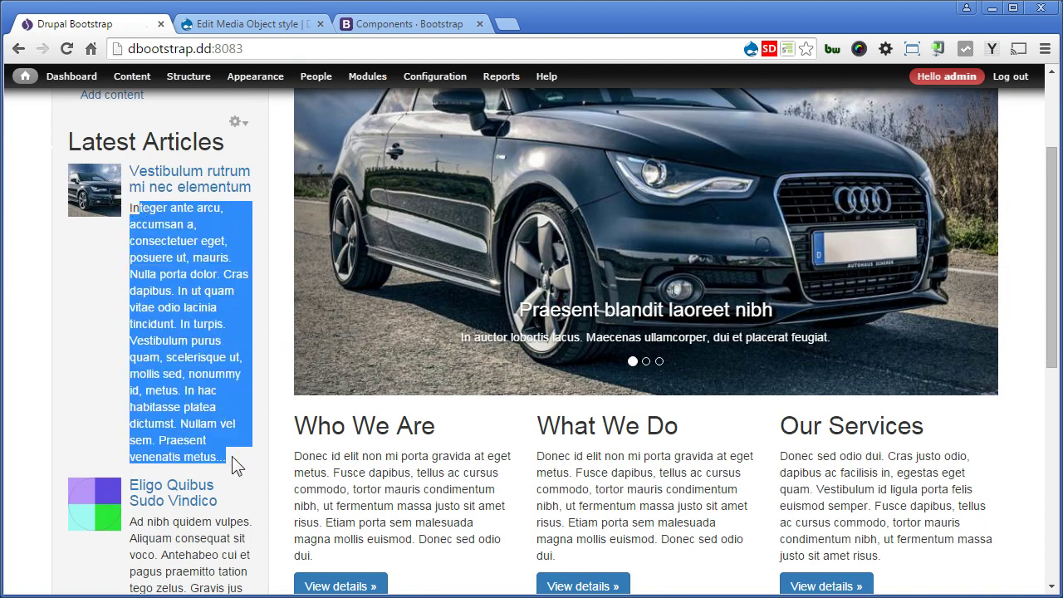
Set the Body field's rewrite maximum length to 50 for the Latest Articles block only
click(233, 119)
click(213, 138)
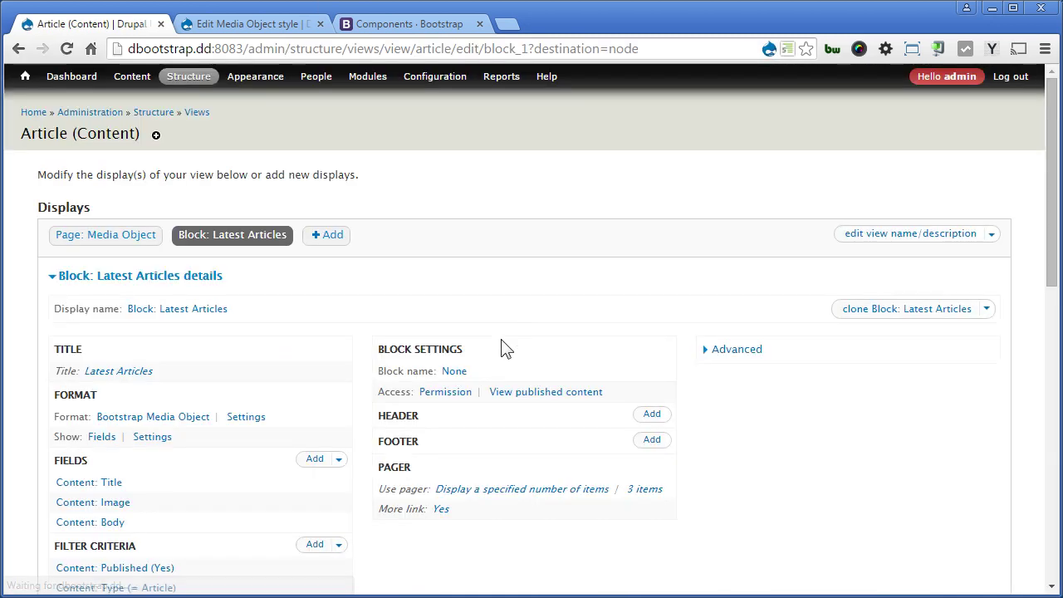
click(117, 523)
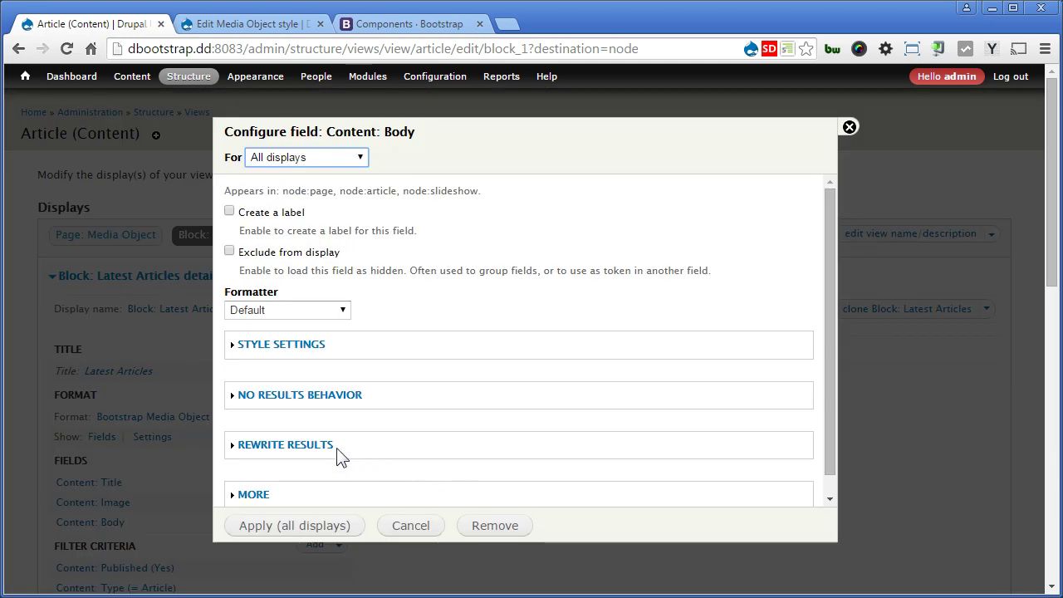
click(316, 445)
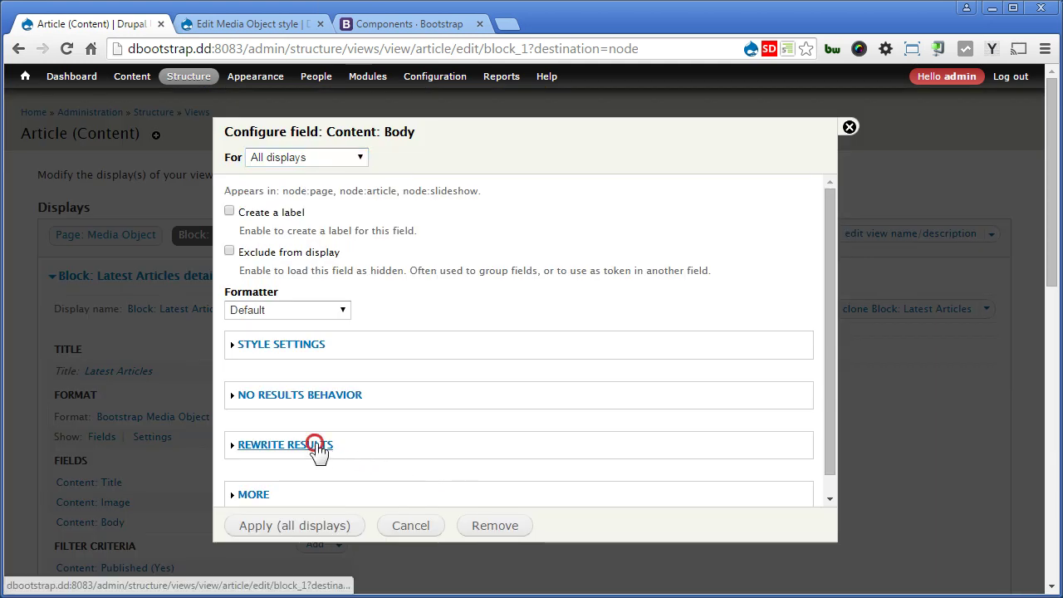
scroll(524, 401, down, 4)
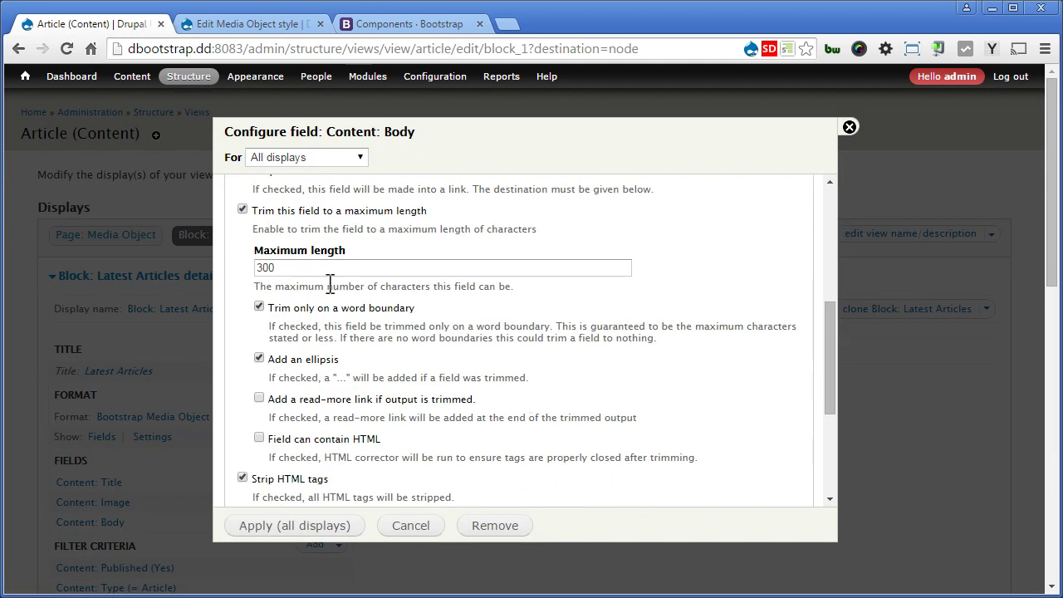
double_click(286, 267)
text(50)
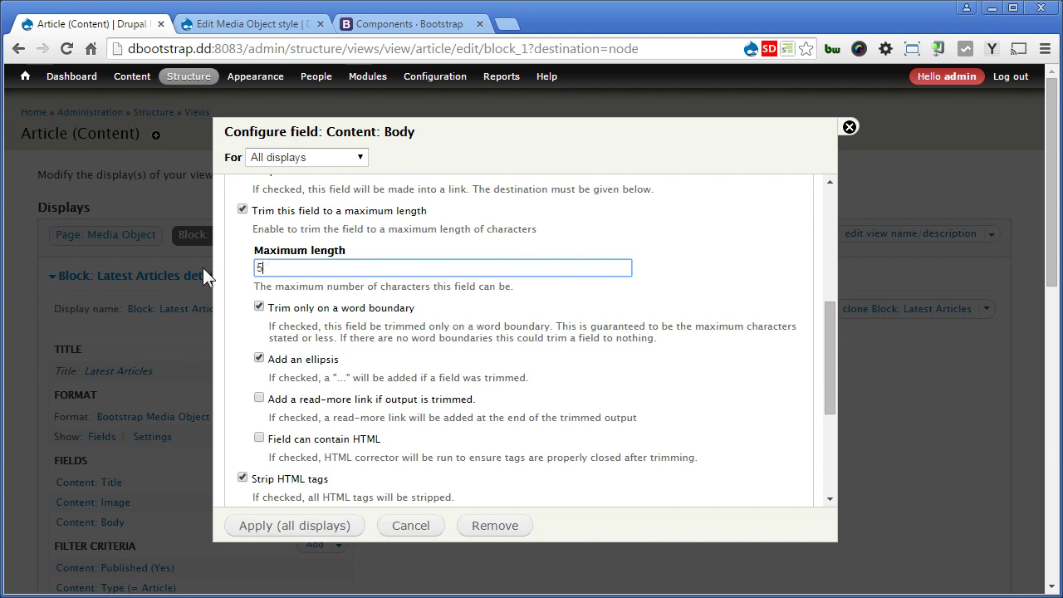
click(326, 158)
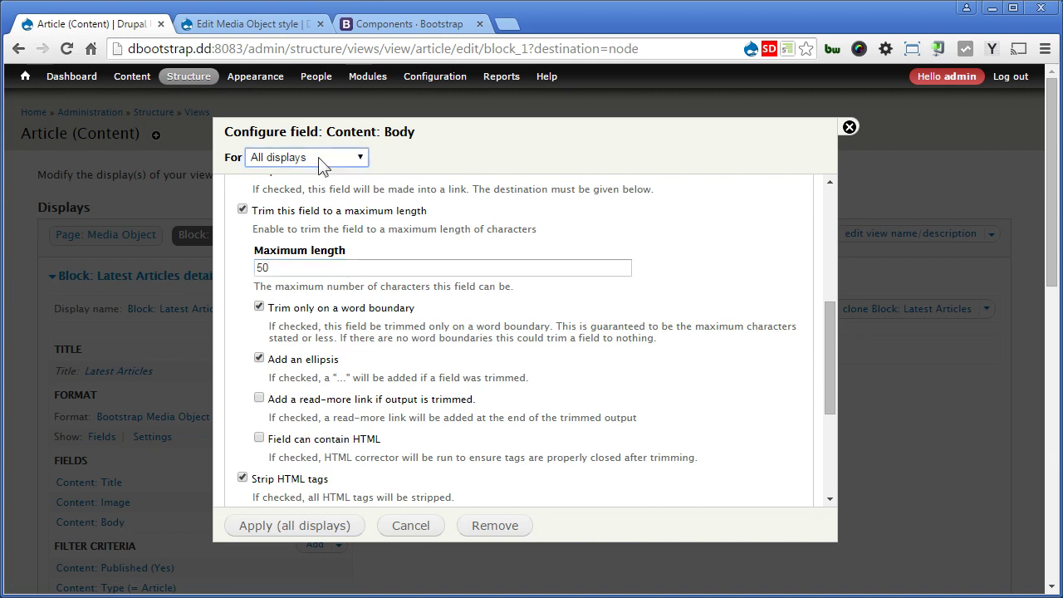
click(316, 189)
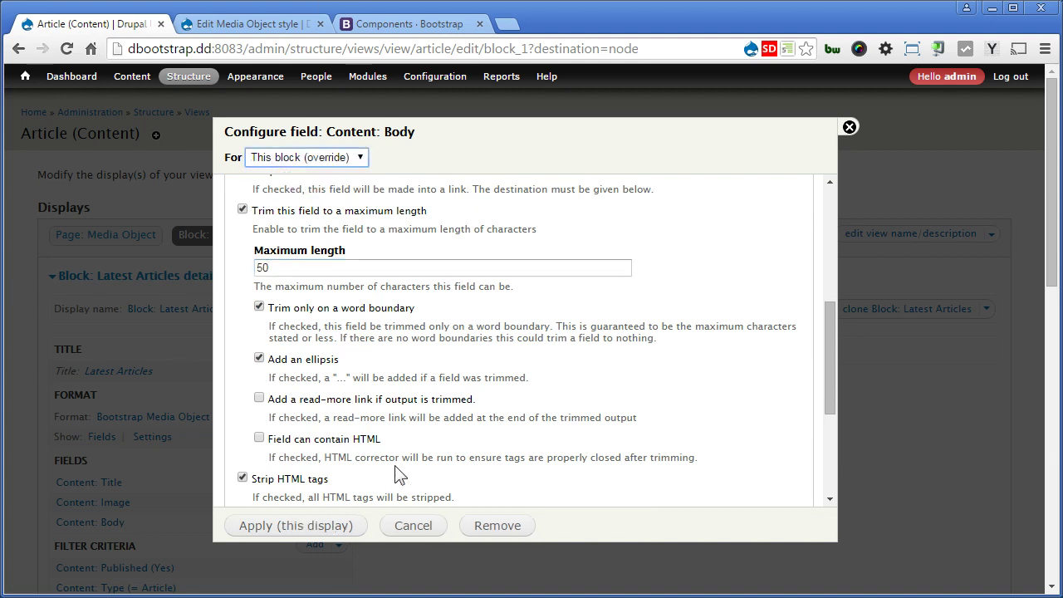
click(282, 527)
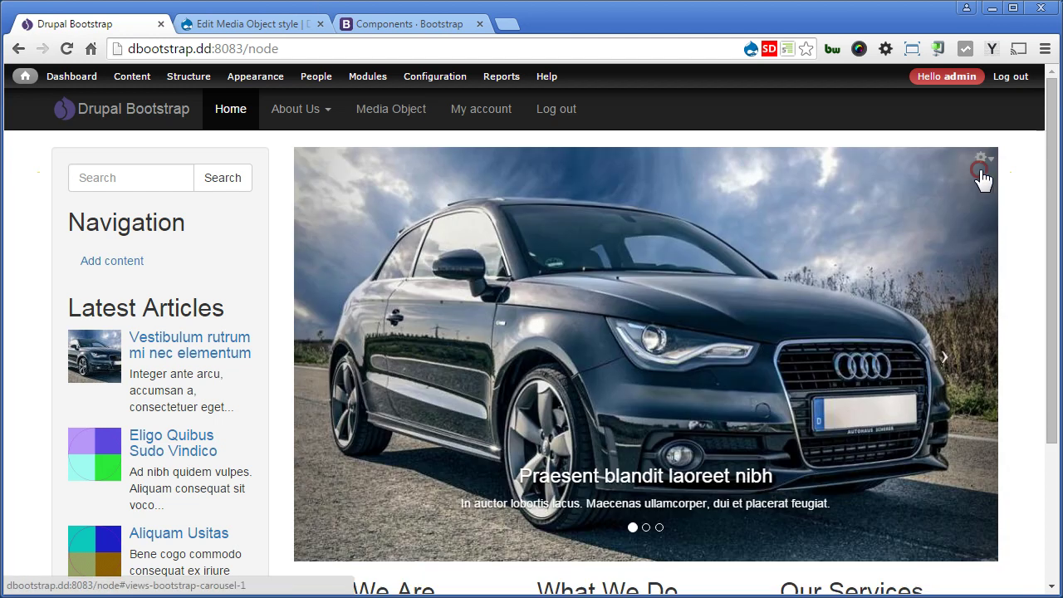
drag(1052, 181, 1059, 154)
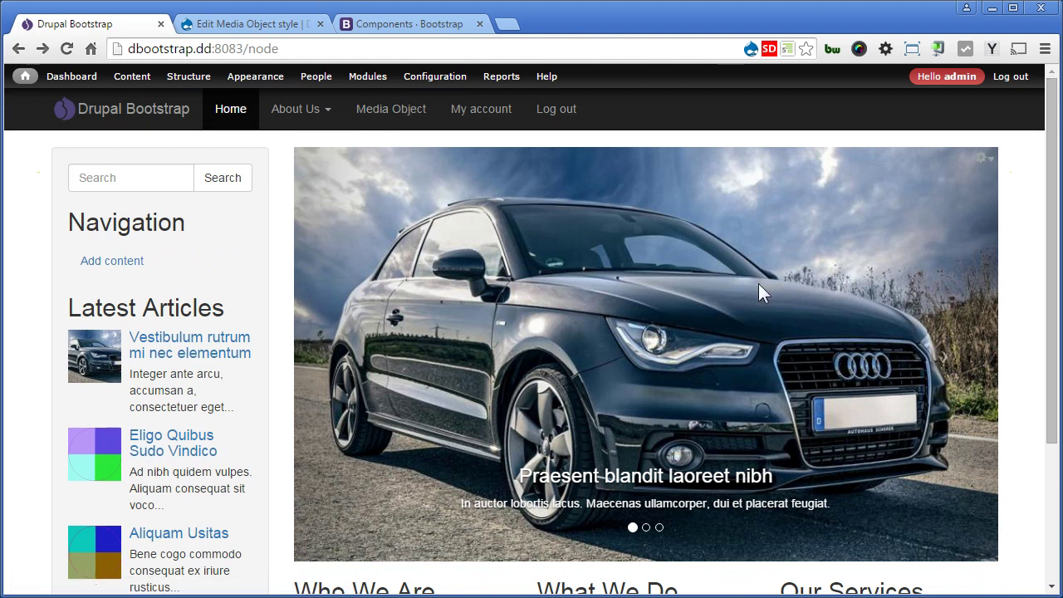
Add an 'Articles' link to the Main menu with path <nolink>, shown as expanded, and save it
key(alt+d)
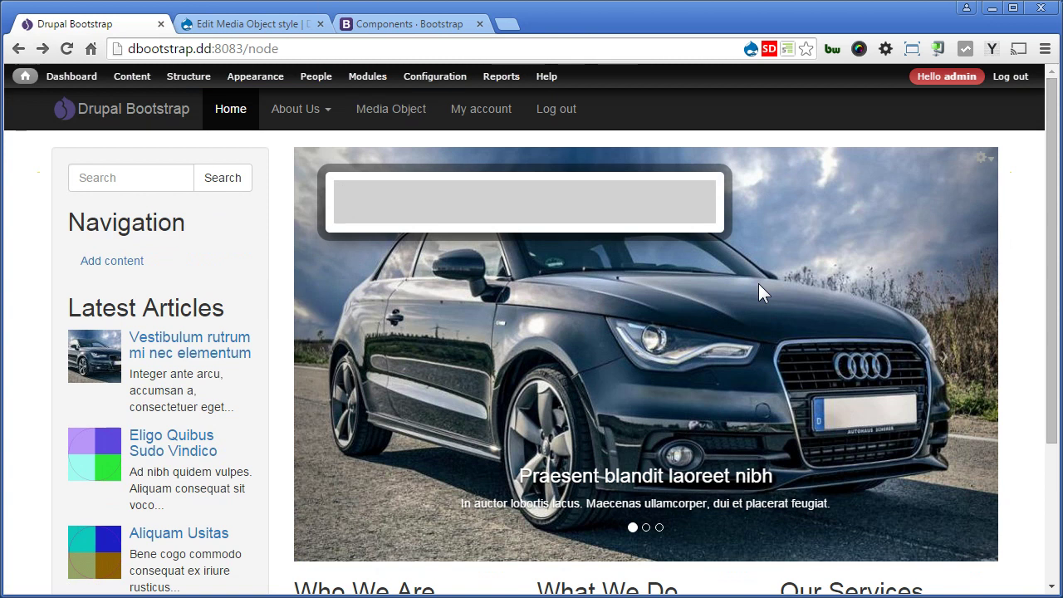
text(main)
key(Return)
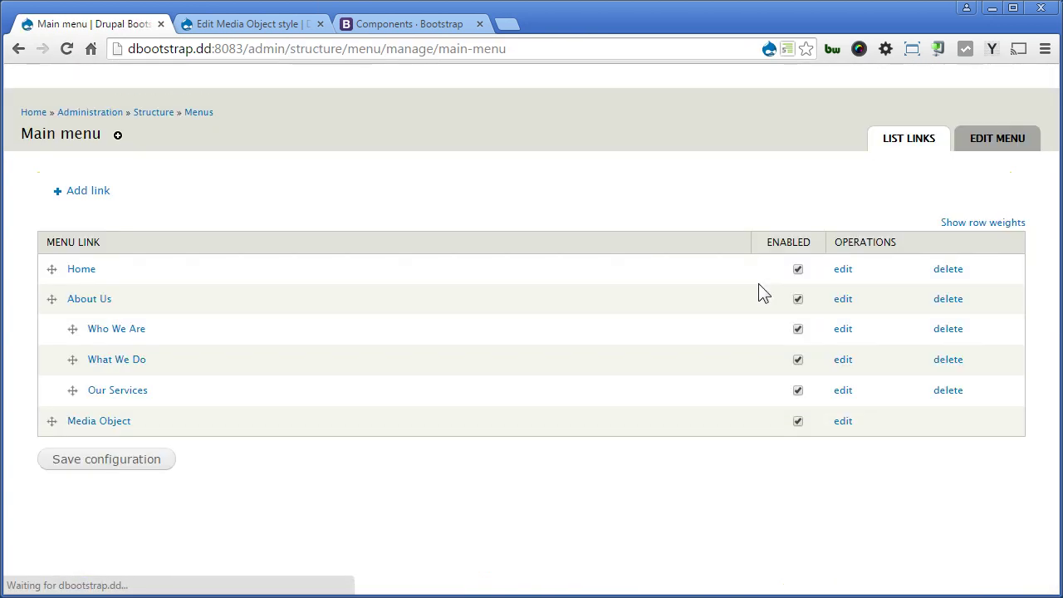
click(90, 191)
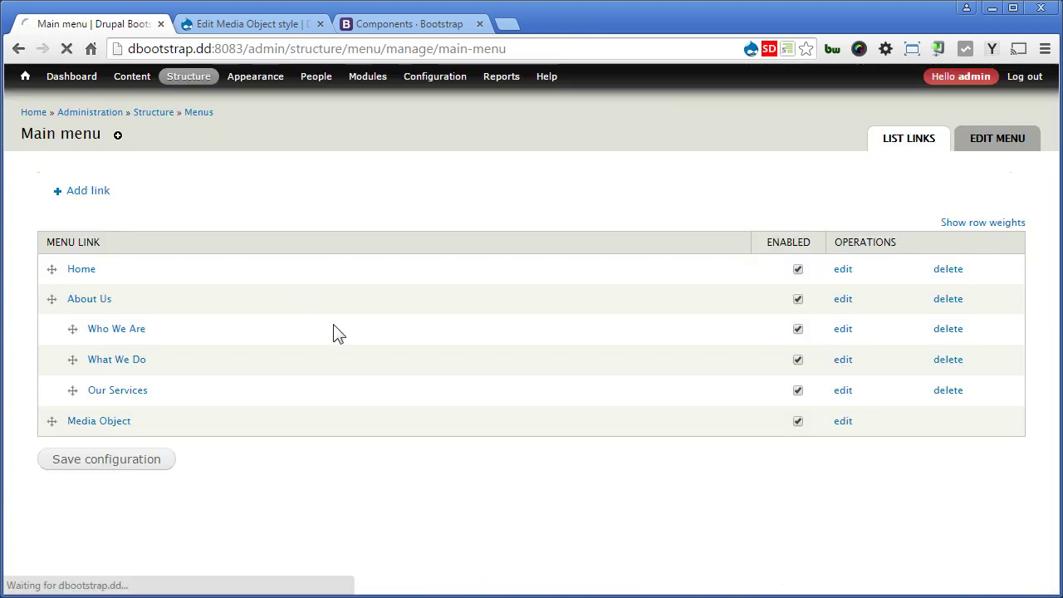
click(290, 200)
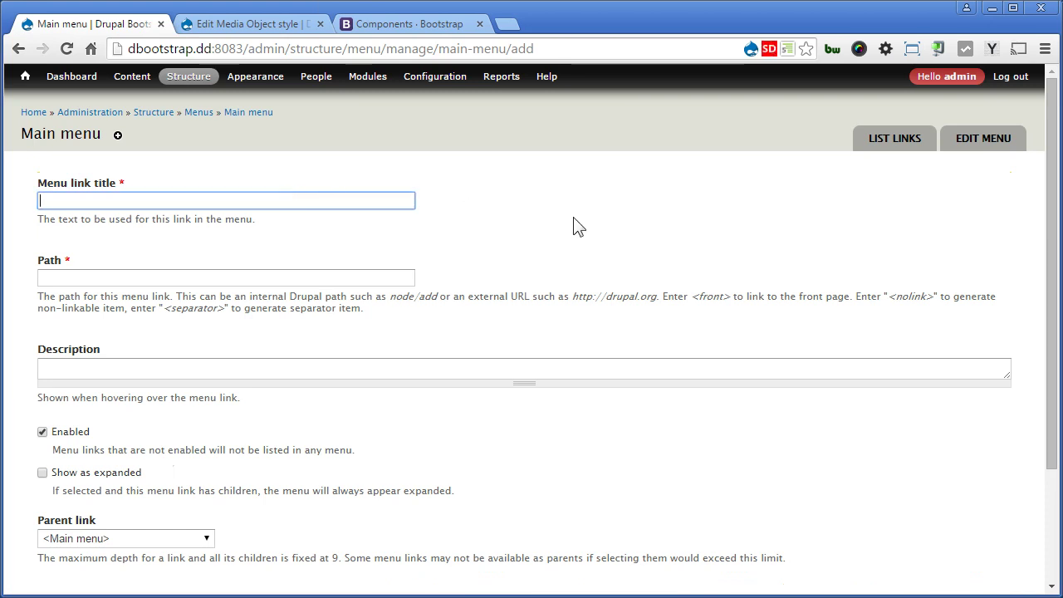
text(Articles)
click(393, 275)
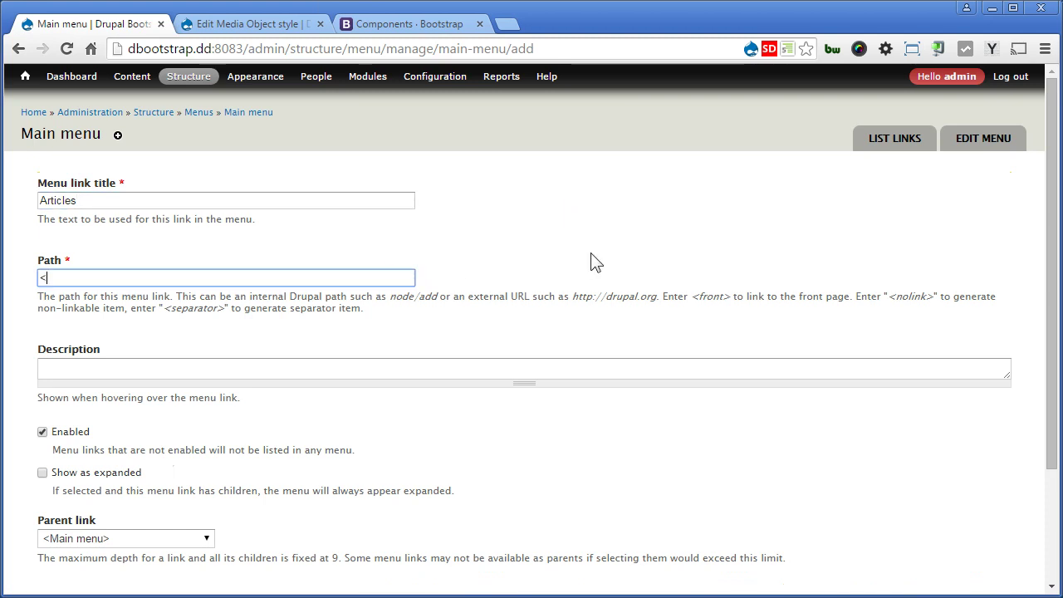
text(<nolink>)
click(120, 472)
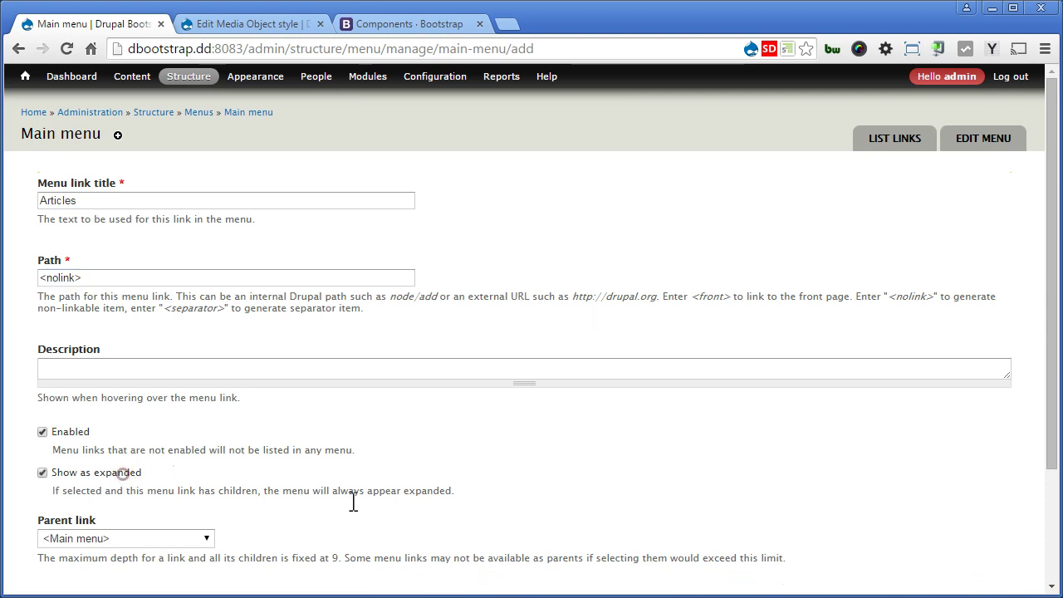
scroll(411, 499, down, 3)
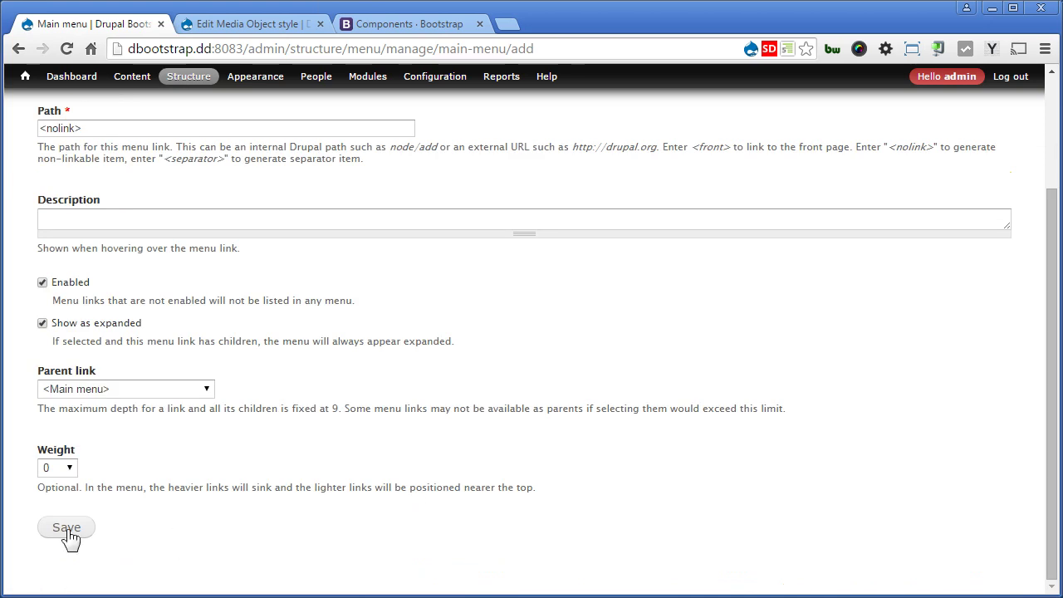
click(68, 529)
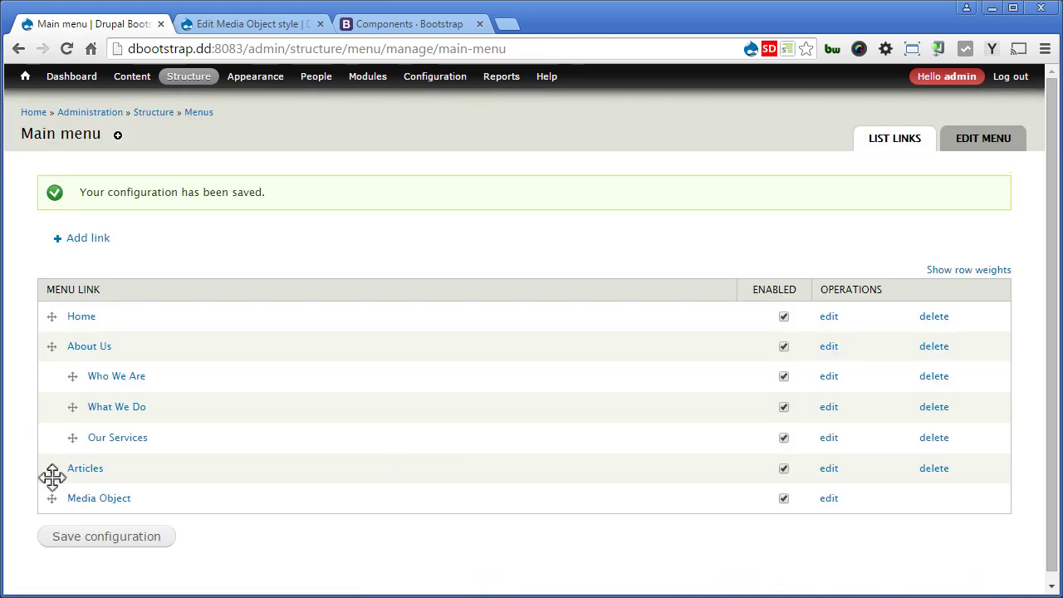
Nest Media Object under Articles, save the menu, then open Articles > Media Object on the site
drag(49, 498, 88, 496)
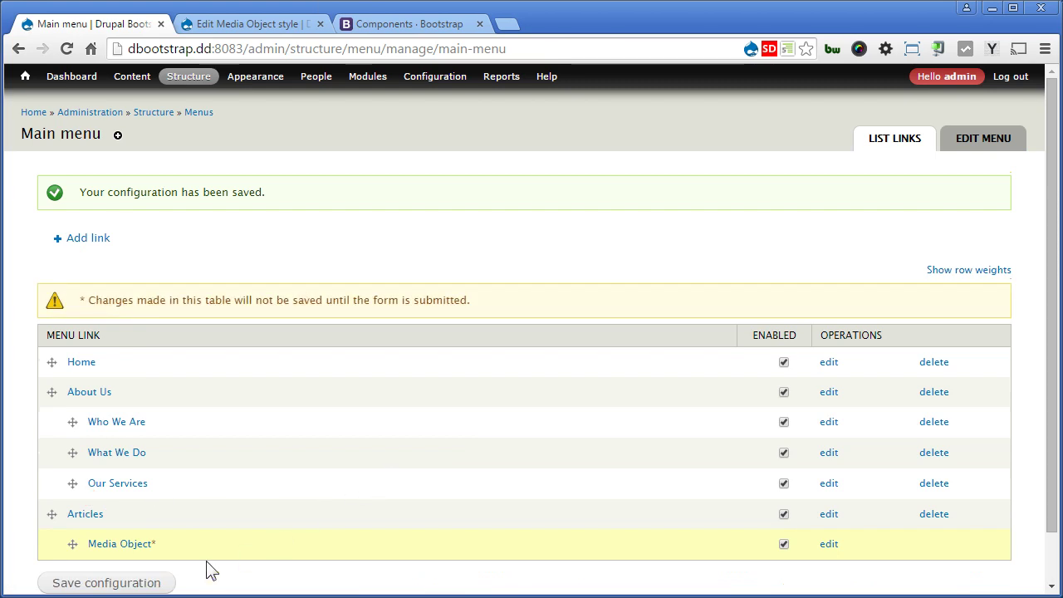
click(157, 582)
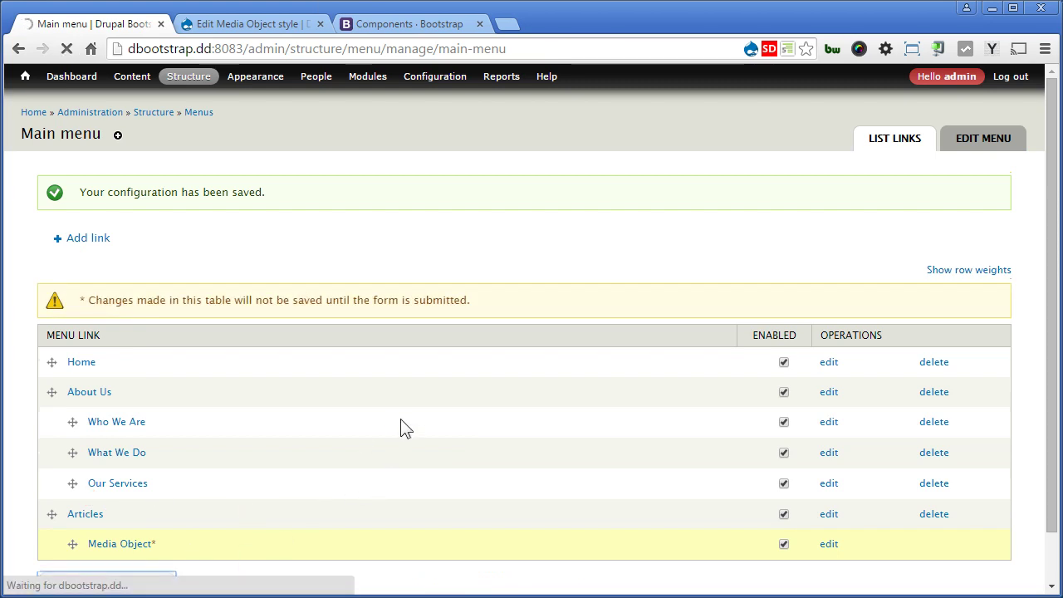
click(23, 75)
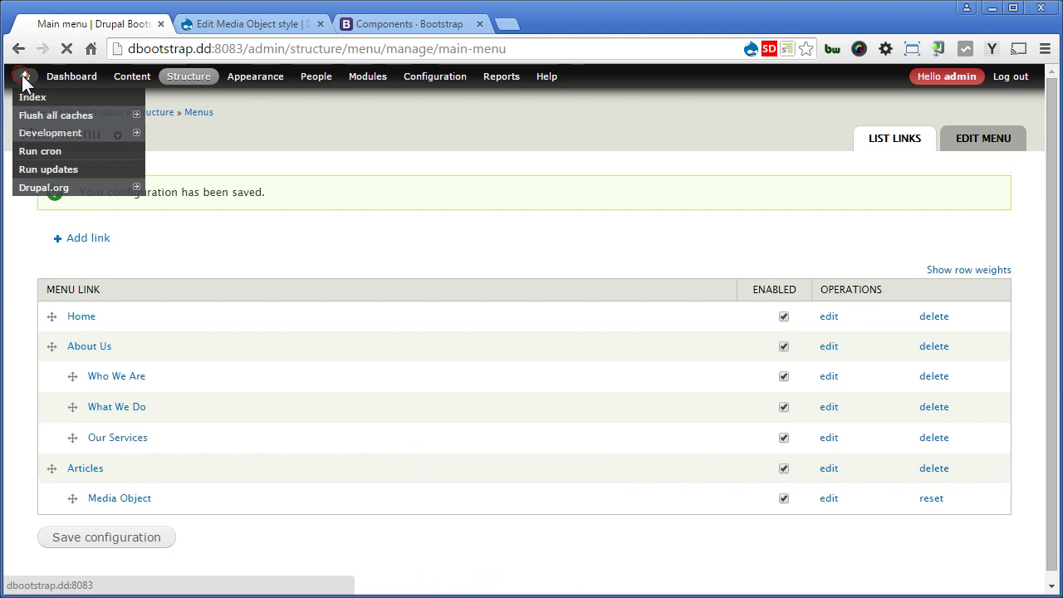
click(370, 112)
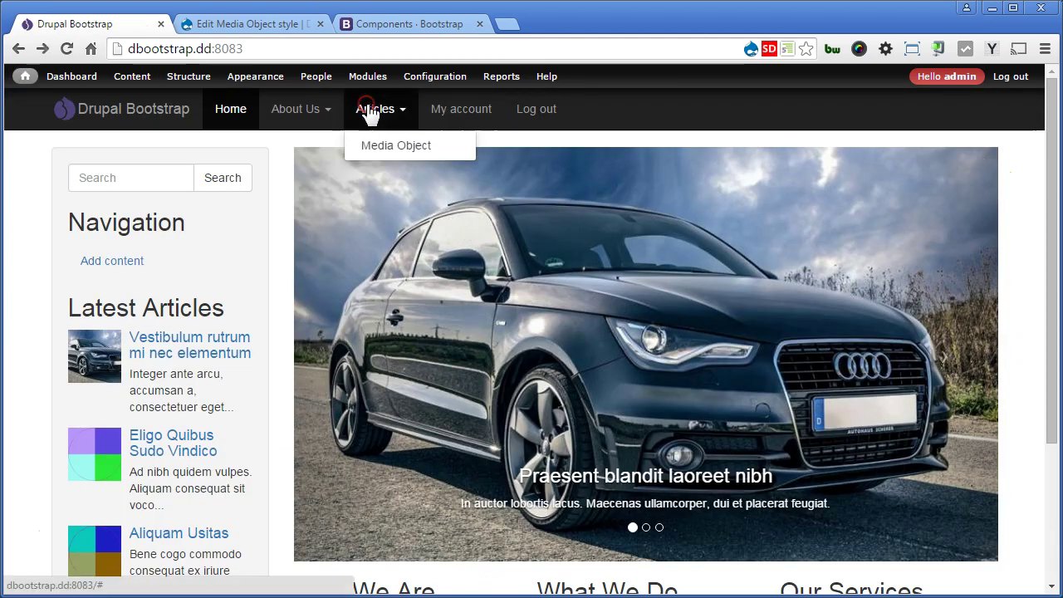
click(375, 147)
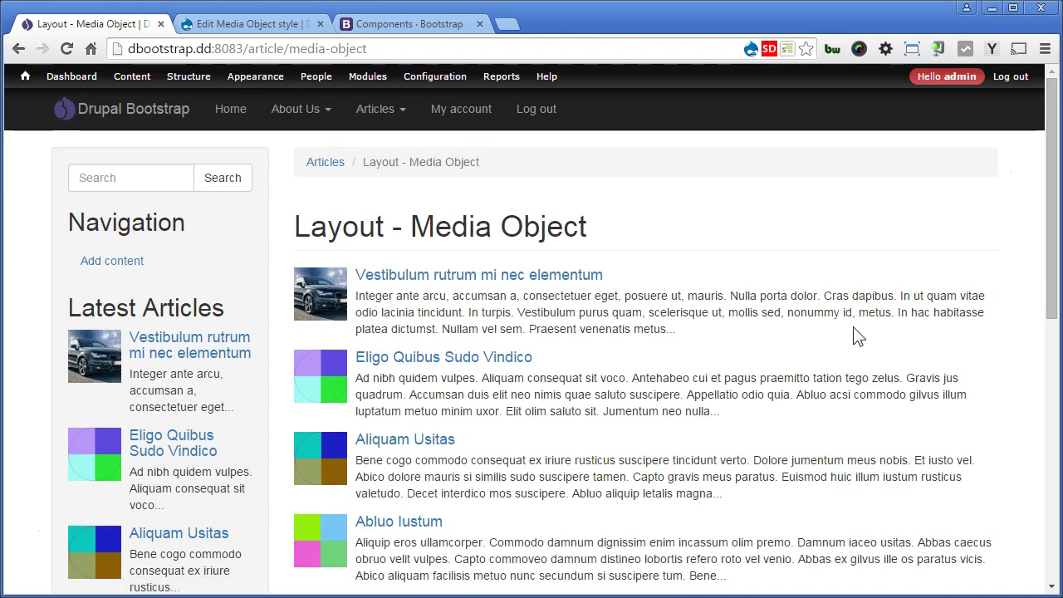